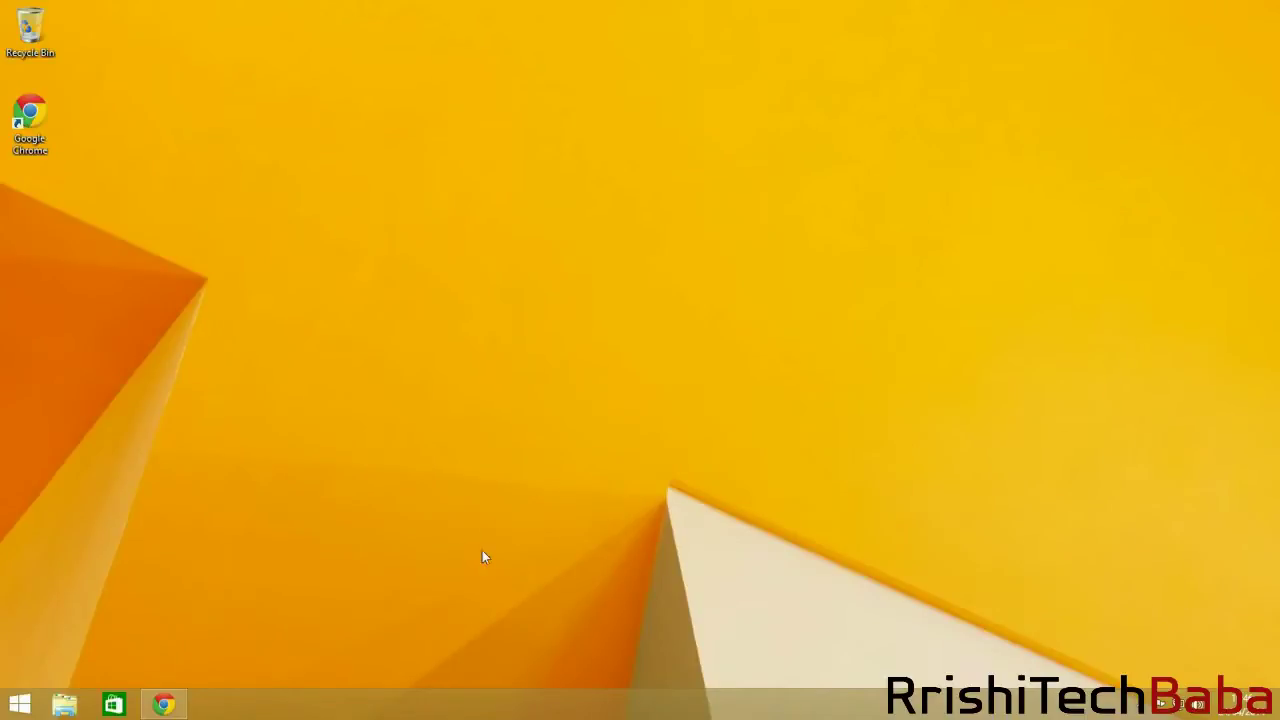
Copy the 20480 MB value from Chrome's 20 GB to MB conversion result.
{"action": "left_click", "coordinate": [163, 705]}
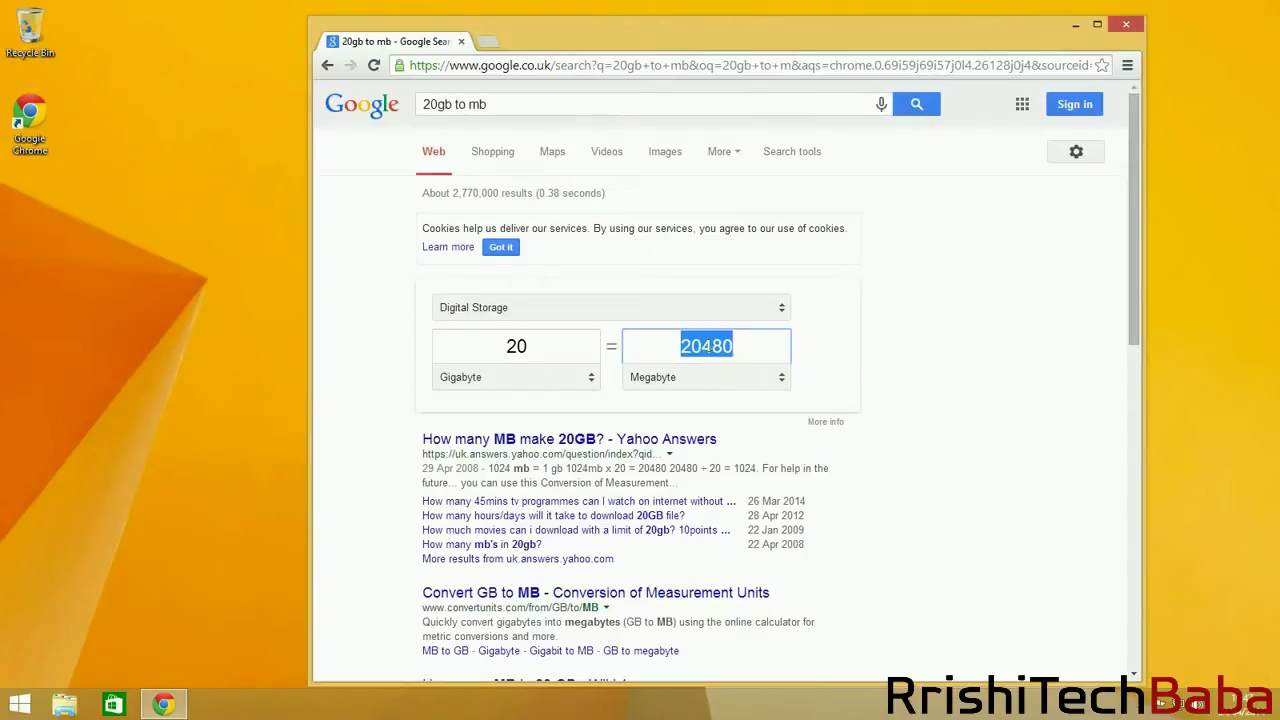
{"action": "right_click", "coordinate": [704, 345]}
{"action": "left_click", "coordinate": [766, 420]}
Minimize Chrome, launch Disk Management from the Start button's context menu, and centre its window.
{"action": "left_click", "coordinate": [1076, 24]}
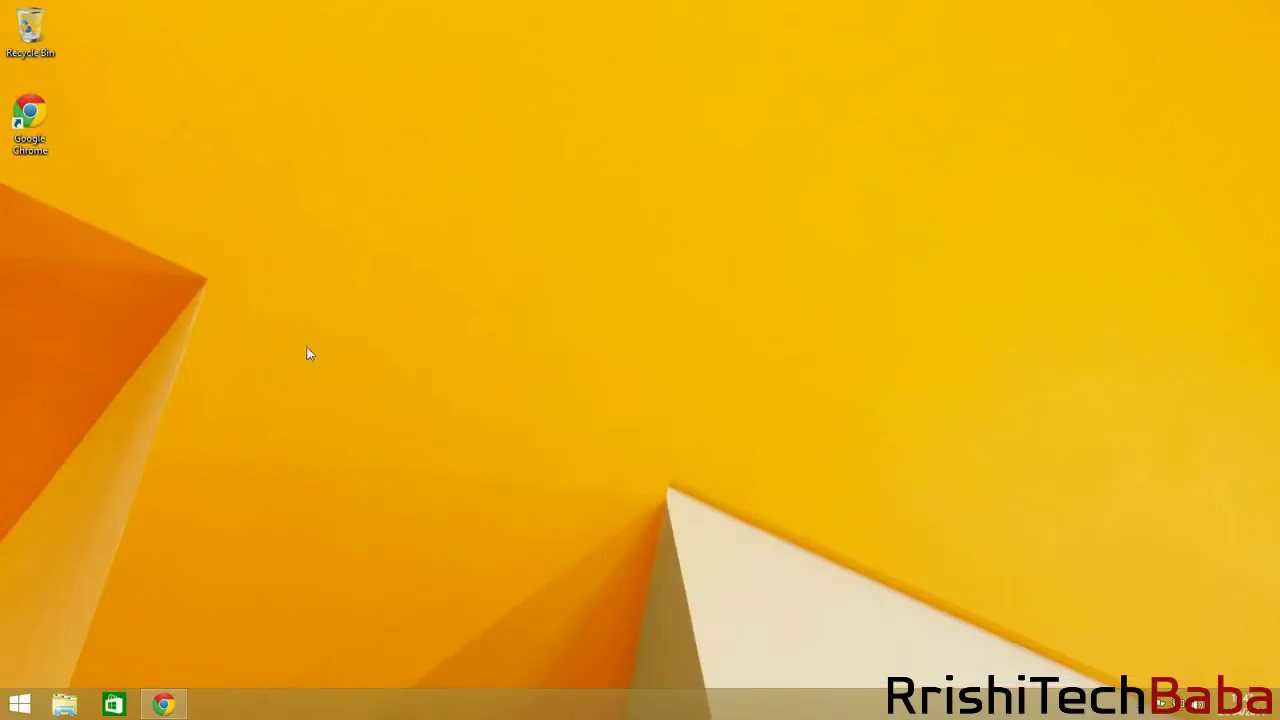
{"action": "right_click", "coordinate": [18, 702]}
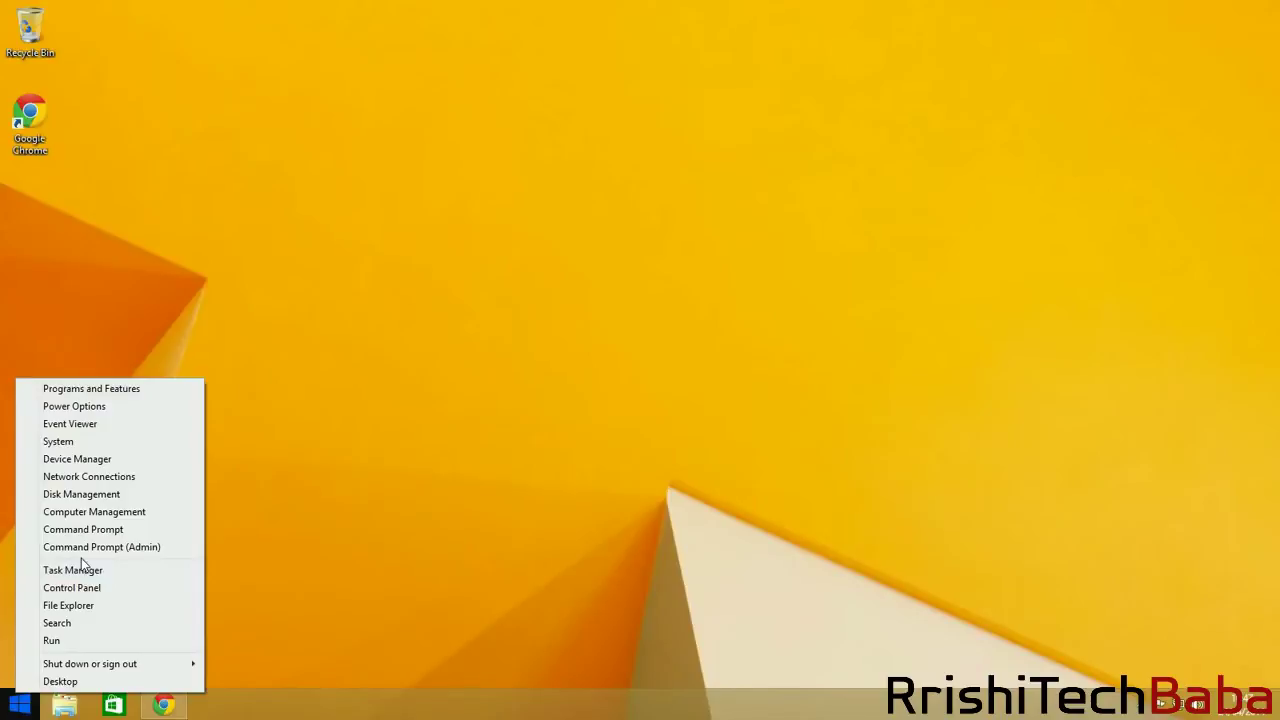
{"action": "left_click", "coordinate": [83, 499]}
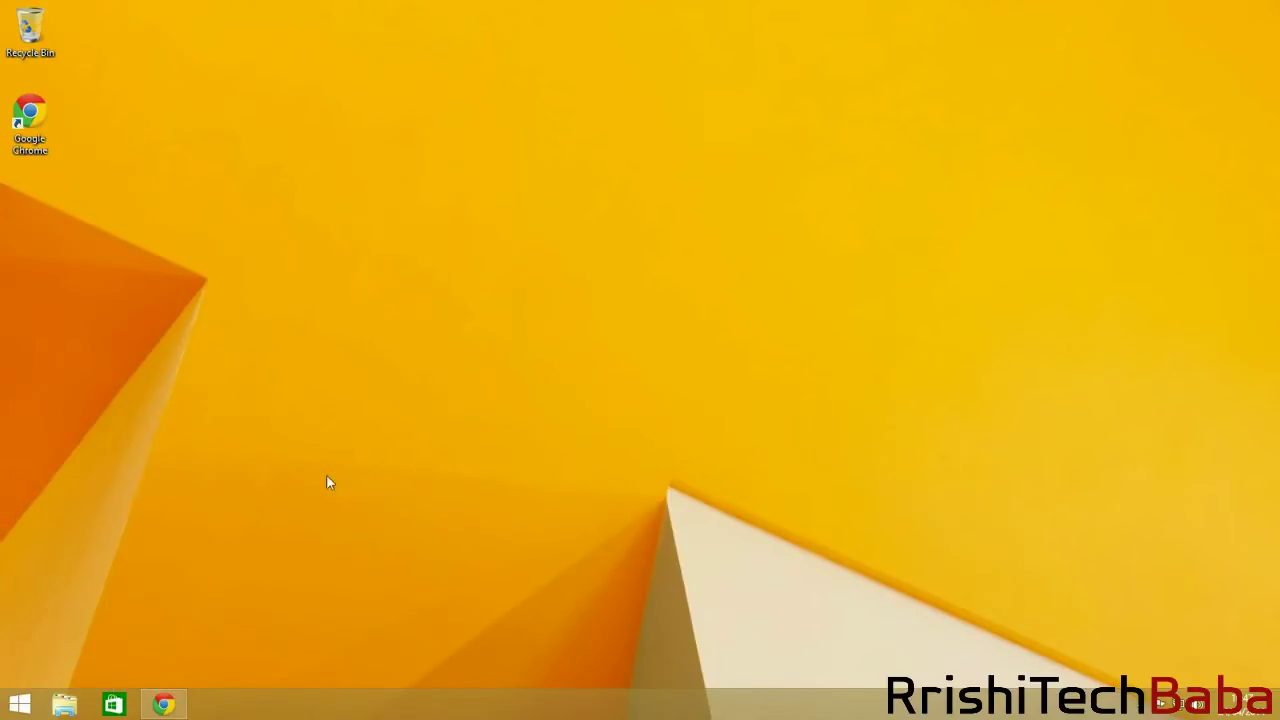
{"action": "left_click_drag", "start_coordinate": [366, 14], "coordinate": [744, 109]}
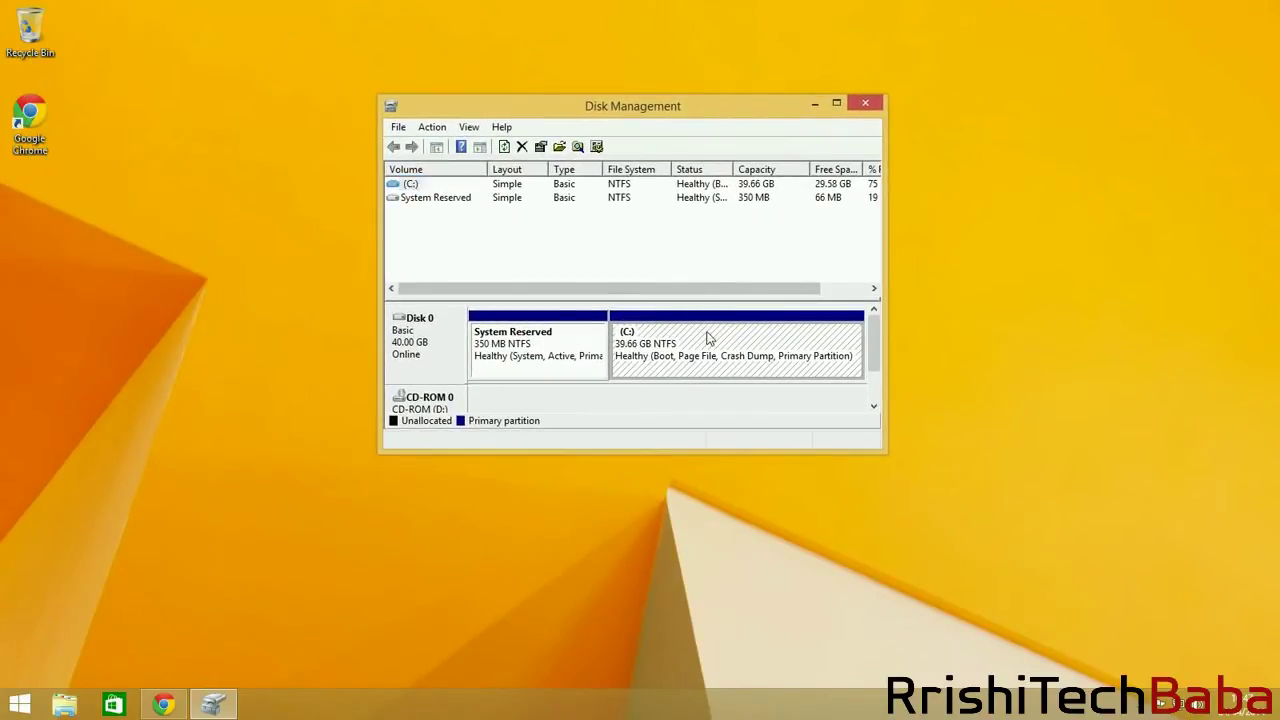
Bring up Shrink Volume for the C: partition, offering up to 28592 MB.
{"action": "right_click", "coordinate": [708, 335]}
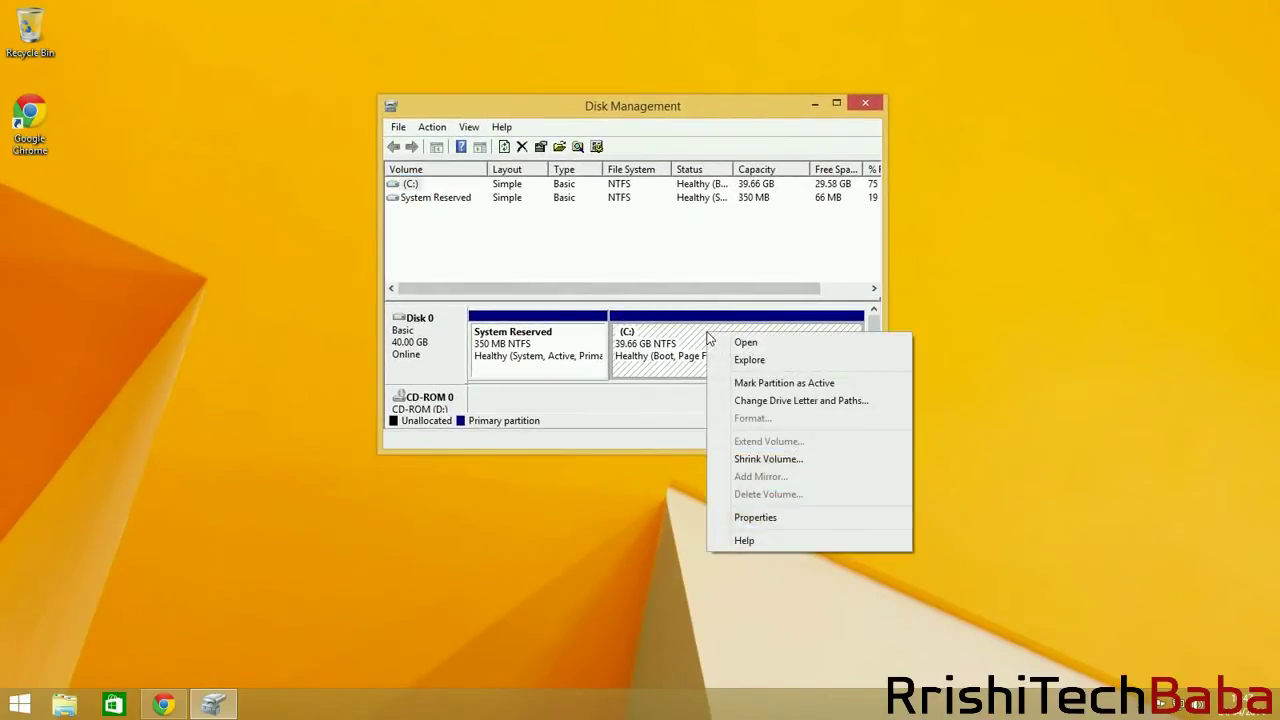
{"action": "left_click", "coordinate": [753, 459]}
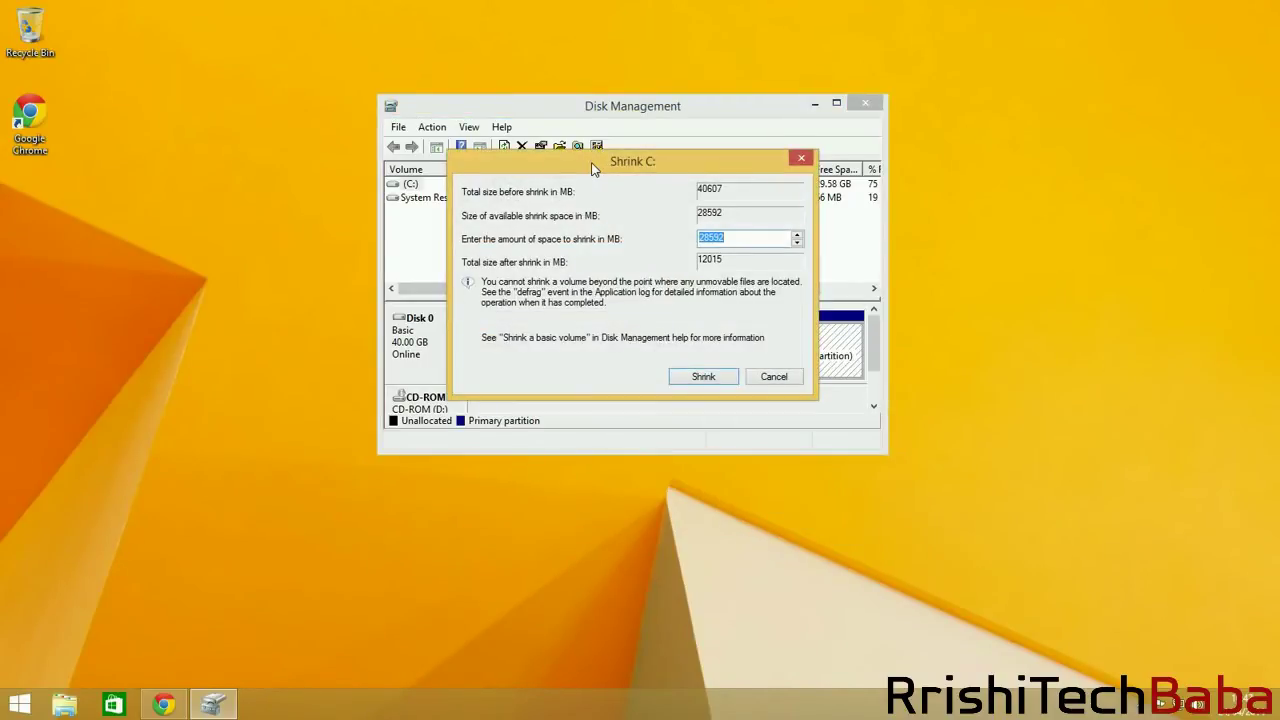
{"action": "left_click_drag", "start_coordinate": [592, 168], "coordinate": [1055, 161]}
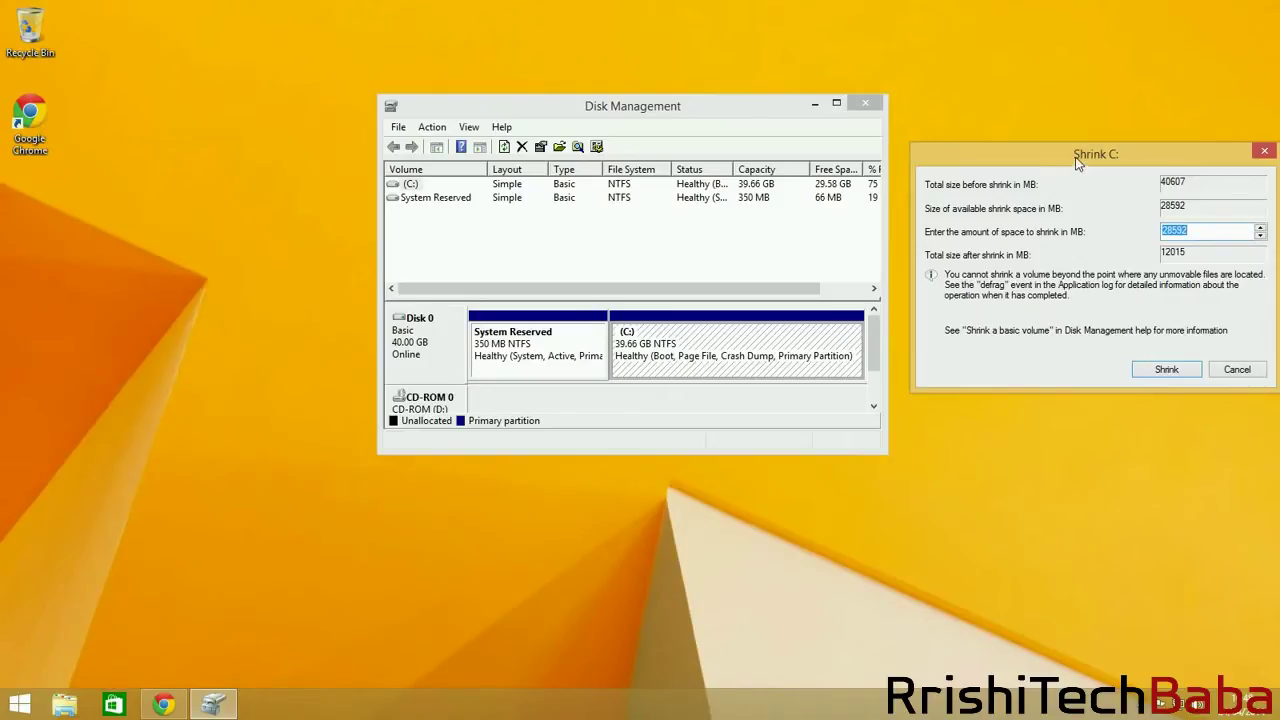
{"action": "left_click_drag", "start_coordinate": [1075, 158], "coordinate": [629, 198]}
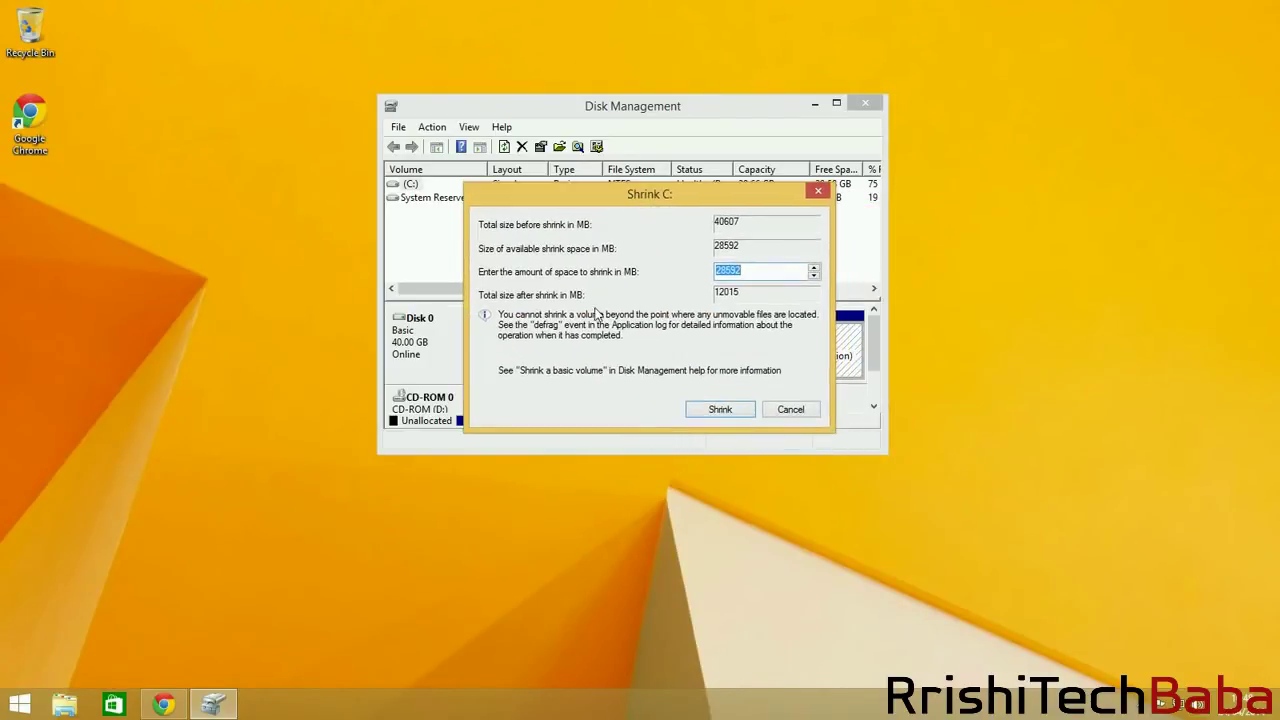
Paste 20480 as the shrink amount and shrink C: by 20480 MB.
{"action": "right_click", "coordinate": [726, 276]}
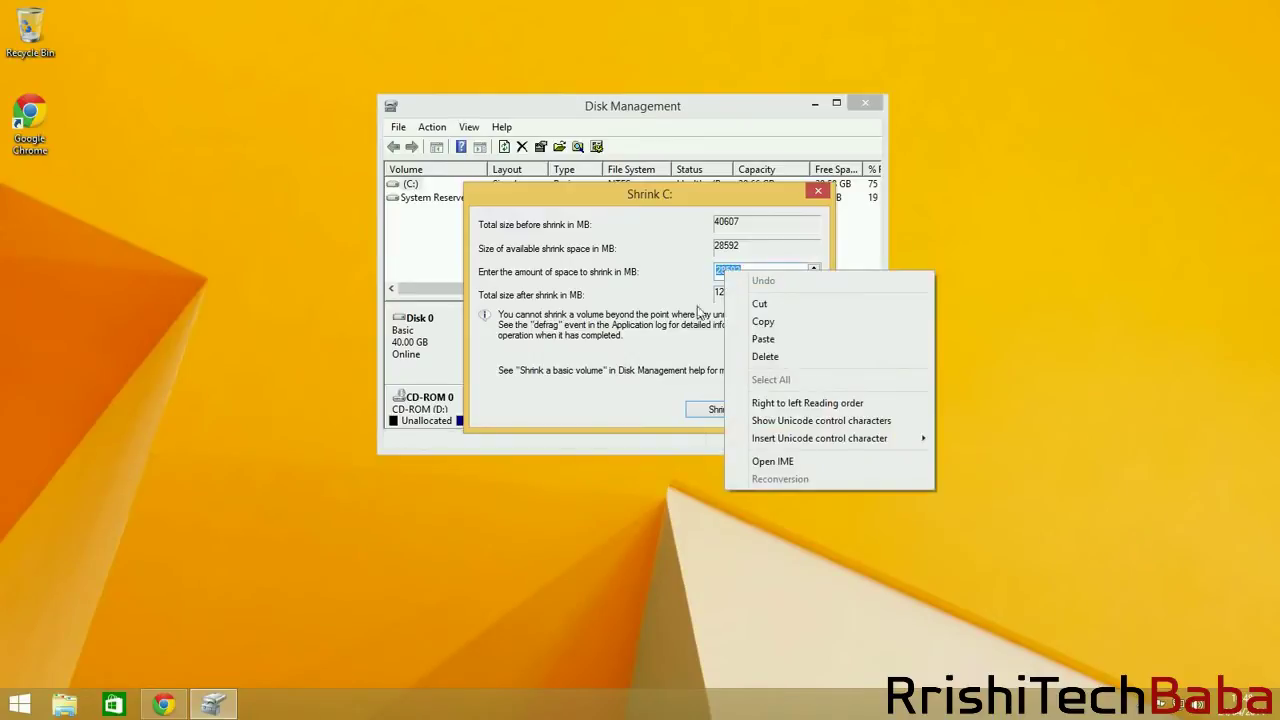
{"action": "left_click", "coordinate": [792, 340]}
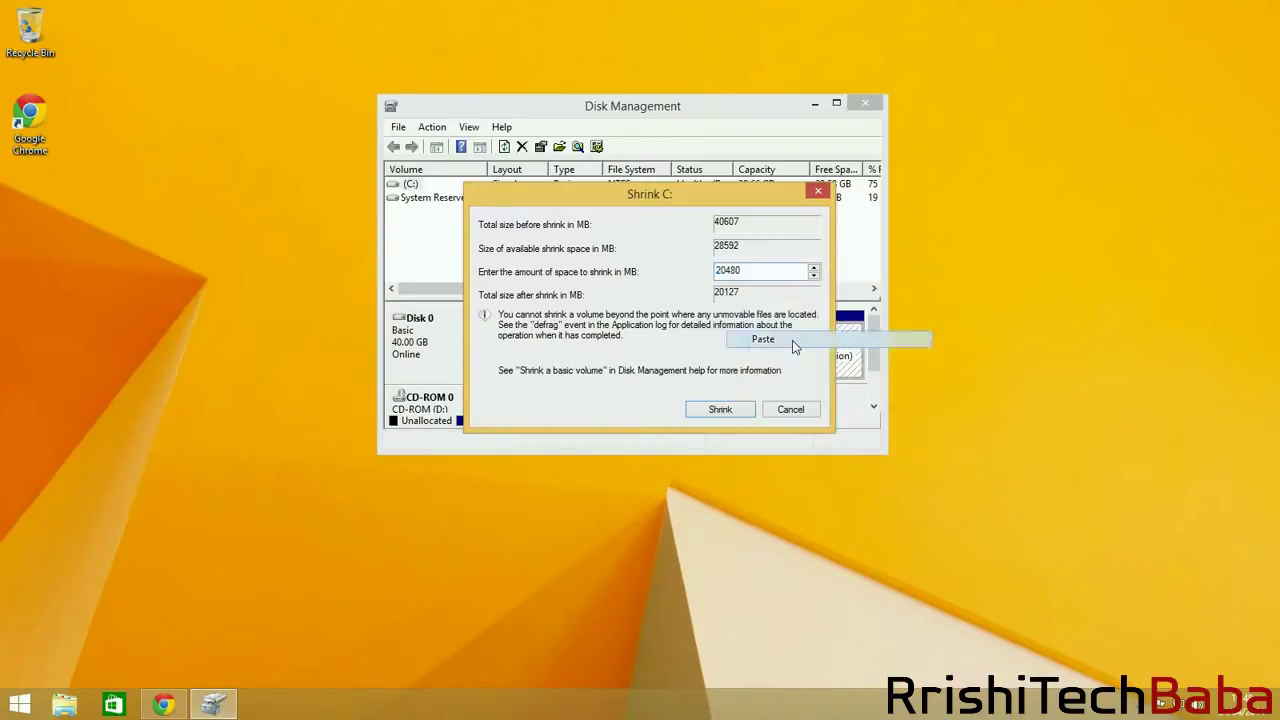
{"action": "left_click", "coordinate": [732, 408]}
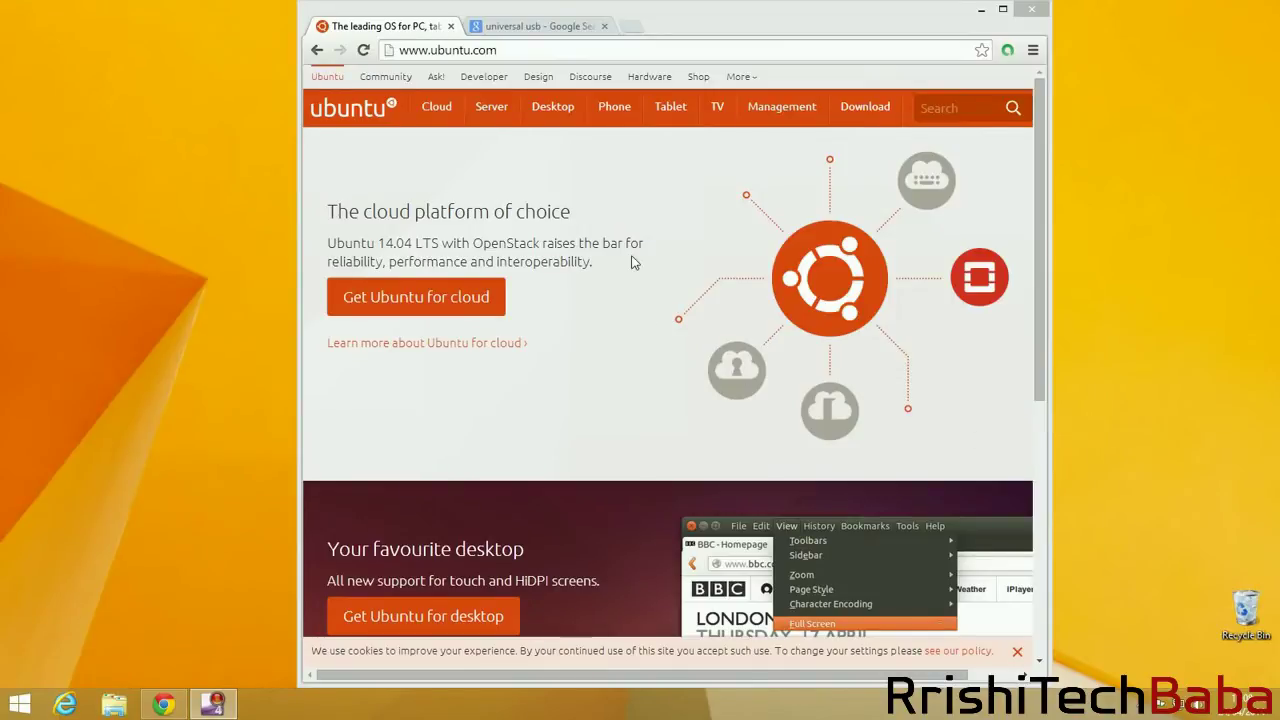
Go to the Ubuntu 14.04 LTS desktop download page, keeping the 64-bit flavour.
{"action": "left_click", "coordinate": [557, 119]}
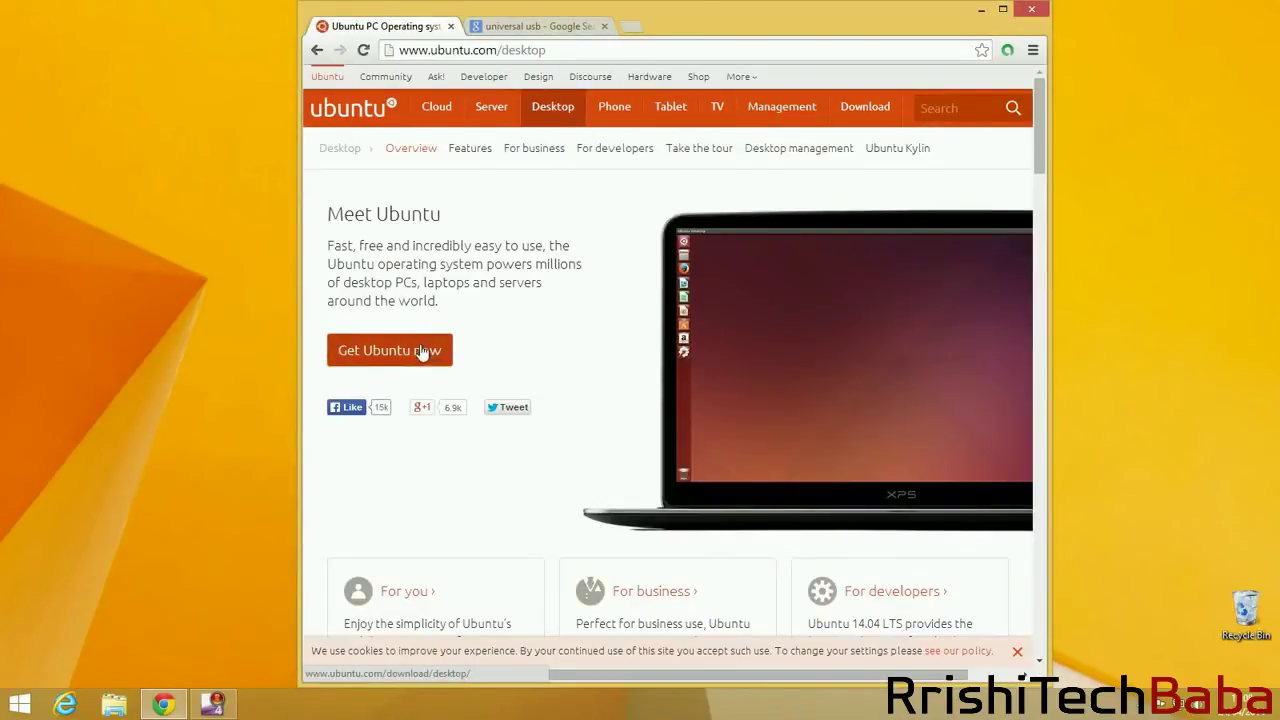
{"action": "left_click", "coordinate": [422, 352]}
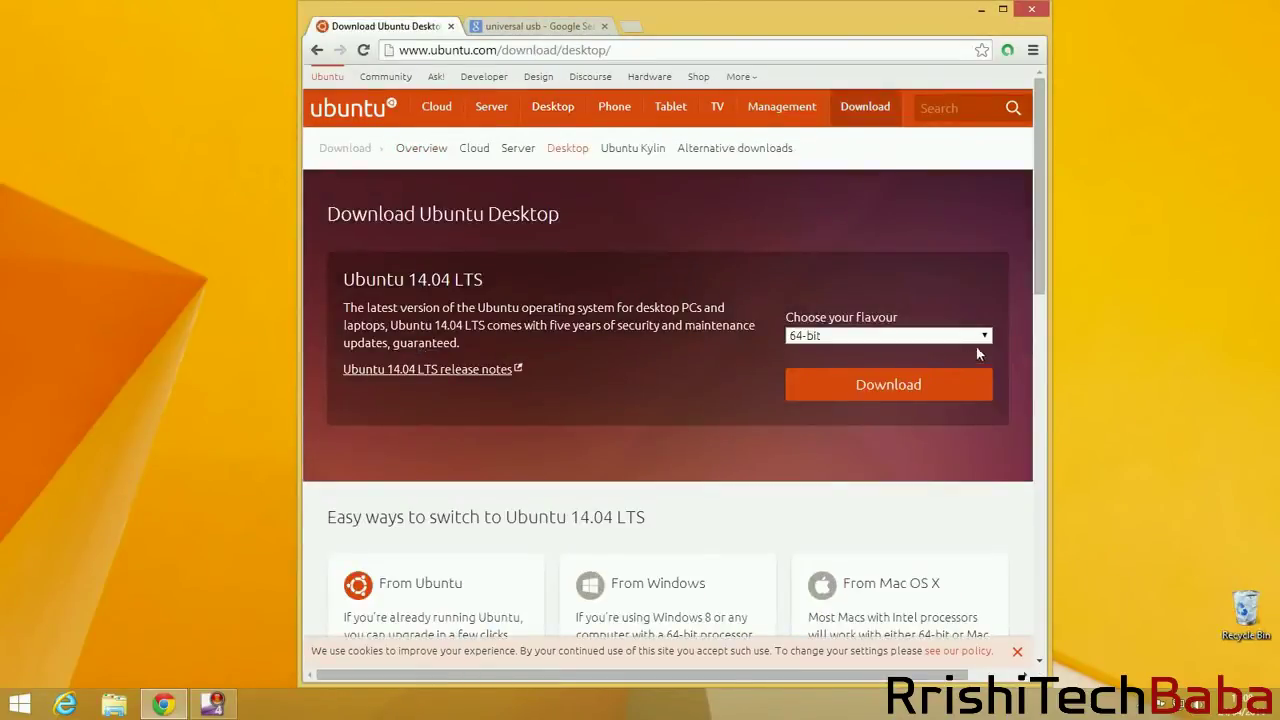
{"action": "left_click", "coordinate": [985, 338]}
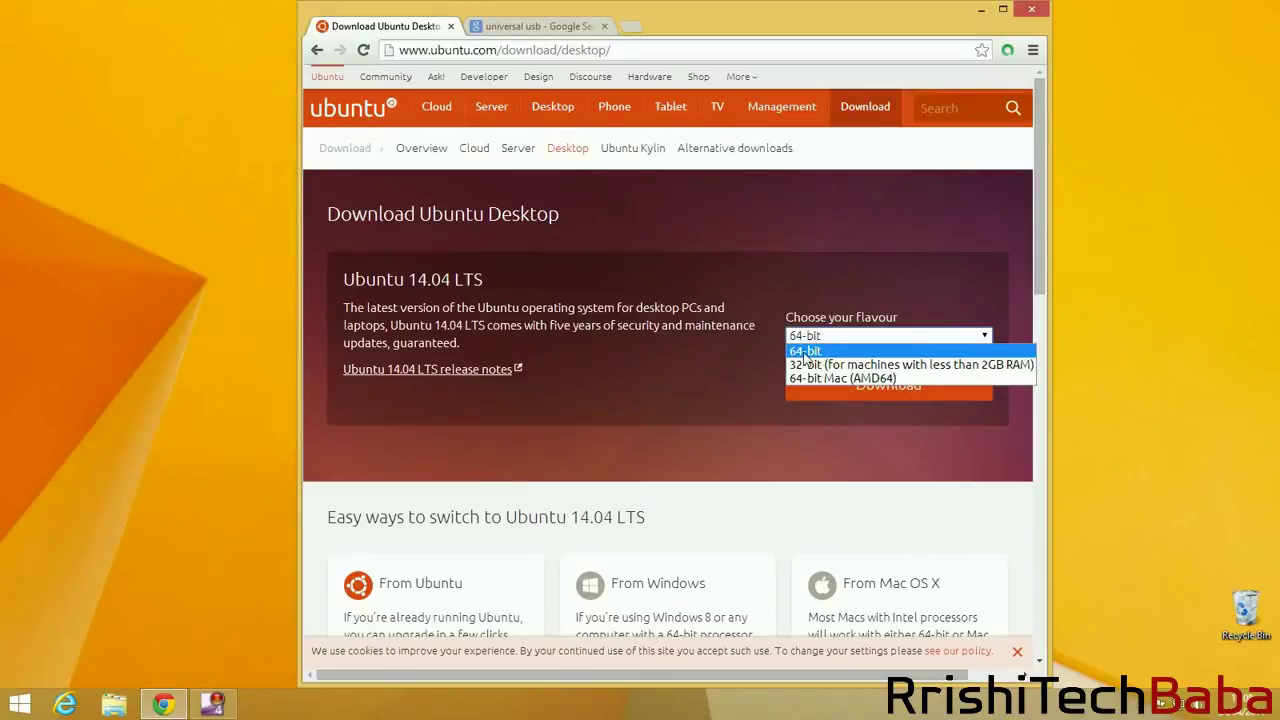
{"action": "left_click", "coordinate": [848, 322]}
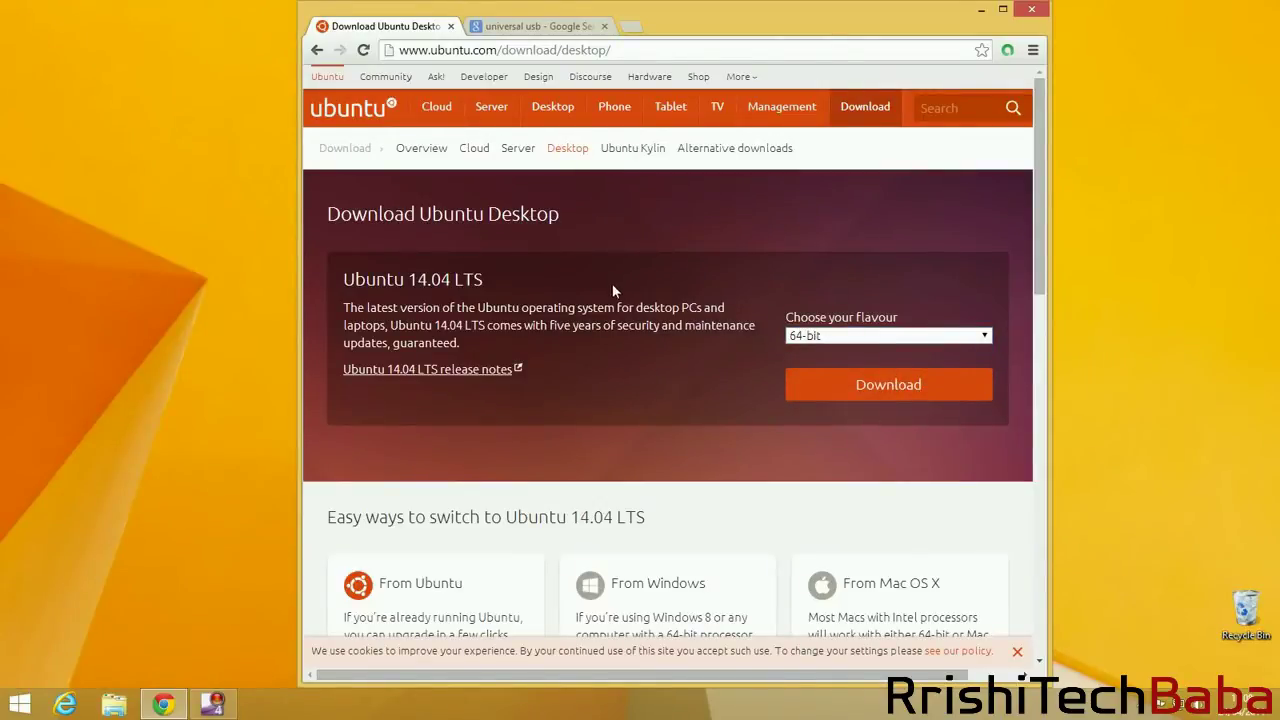
Download Universal-USB-Installer-1.9.5.2.exe from the Pendrivelinux page in the universal usb search results.
{"action": "left_click", "coordinate": [509, 30]}
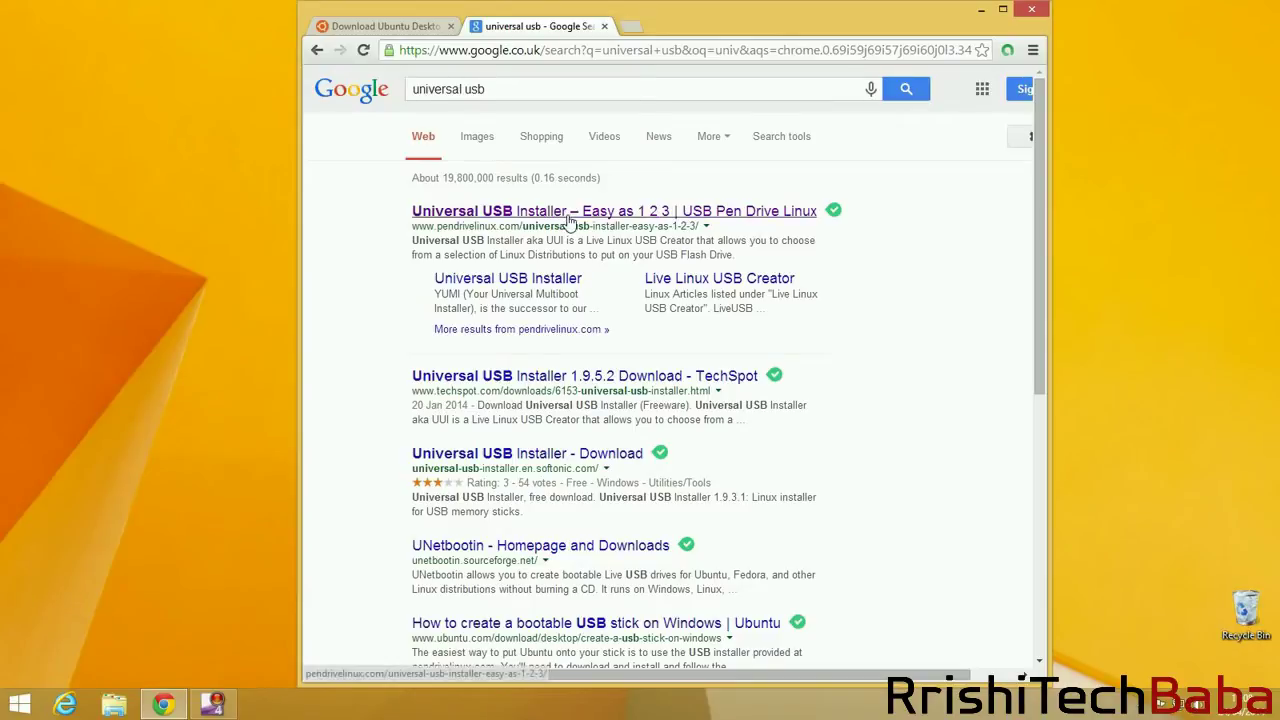
{"action": "left_click", "coordinate": [625, 214]}
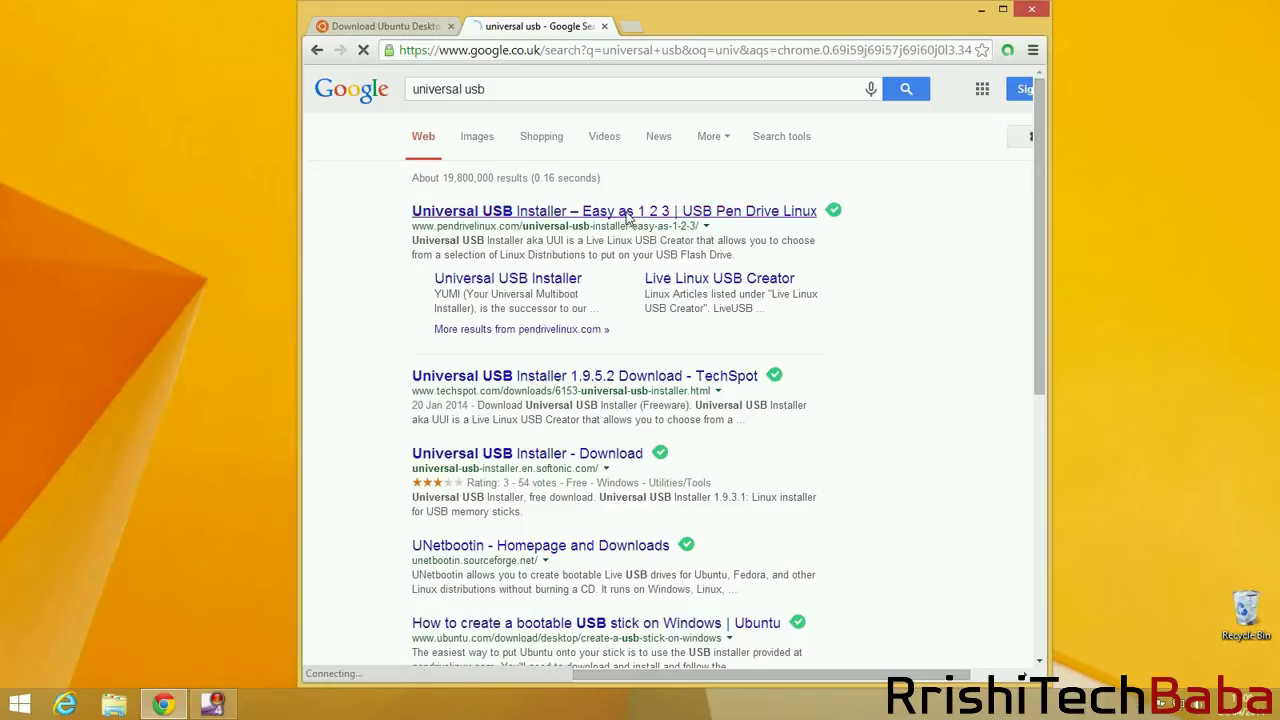
{"action": "scroll", "coordinate": [763, 226], "scroll_direction": "down", "scroll_amount": 10}
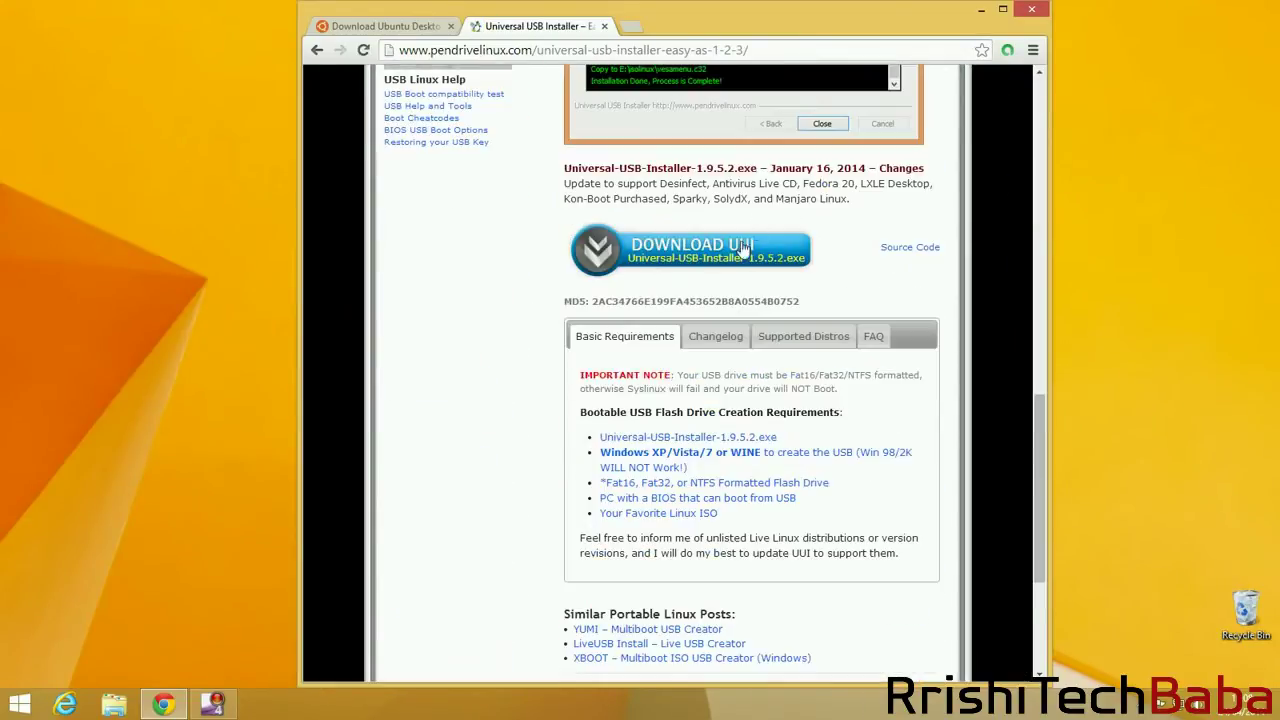
{"action": "left_click", "coordinate": [676, 254]}
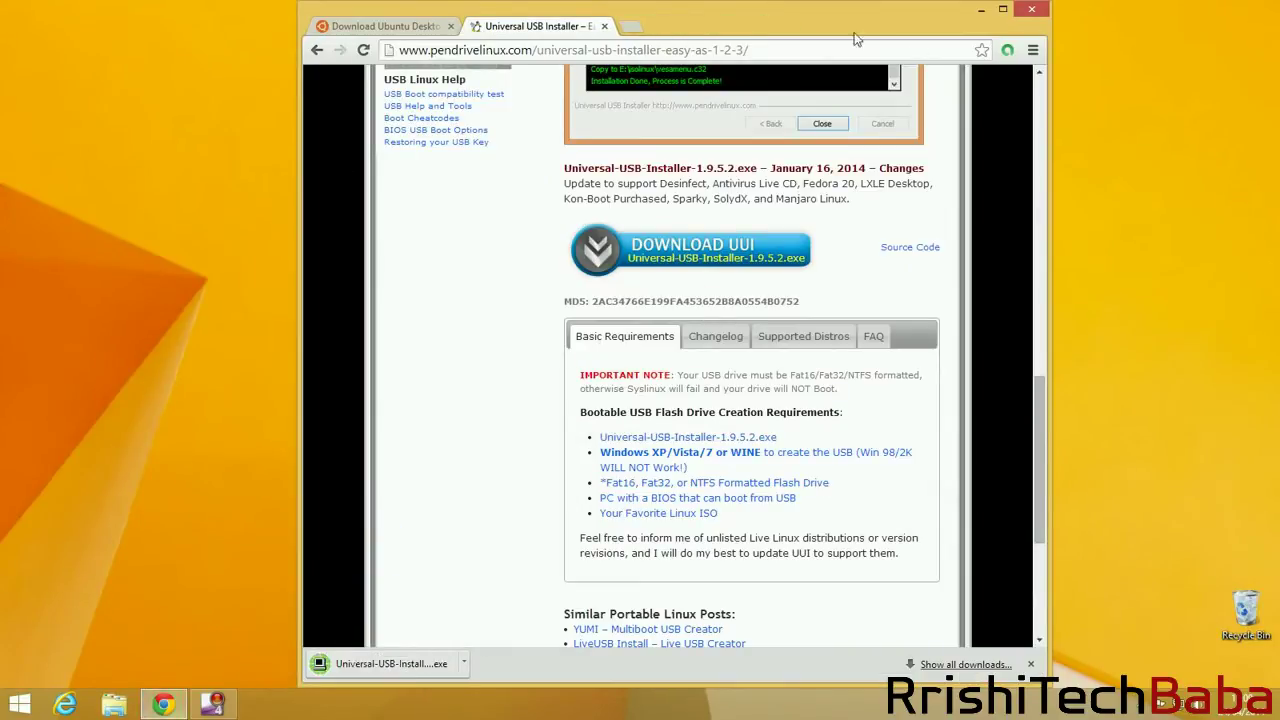
Run Universal-USB-Installer-1.9.5.2 from the Downloads folder in File Explorer.
{"action": "left_click", "coordinate": [975, 10]}
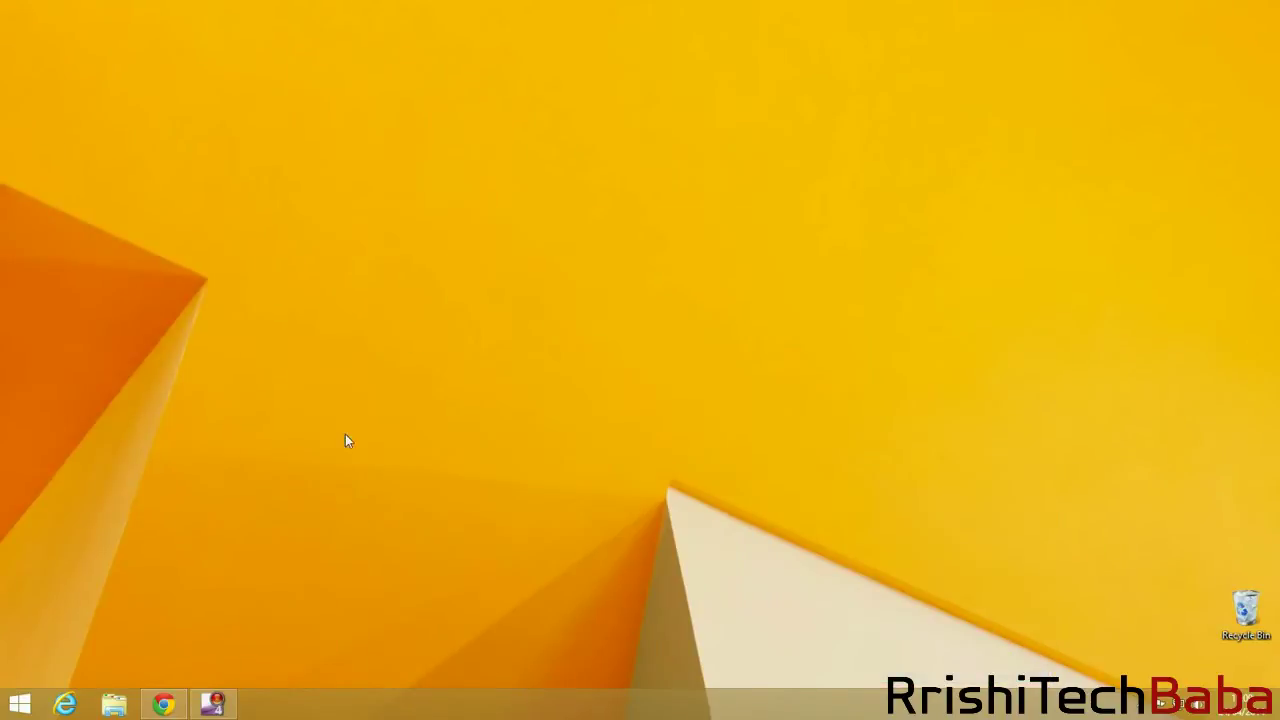
{"action": "left_click", "coordinate": [121, 694]}
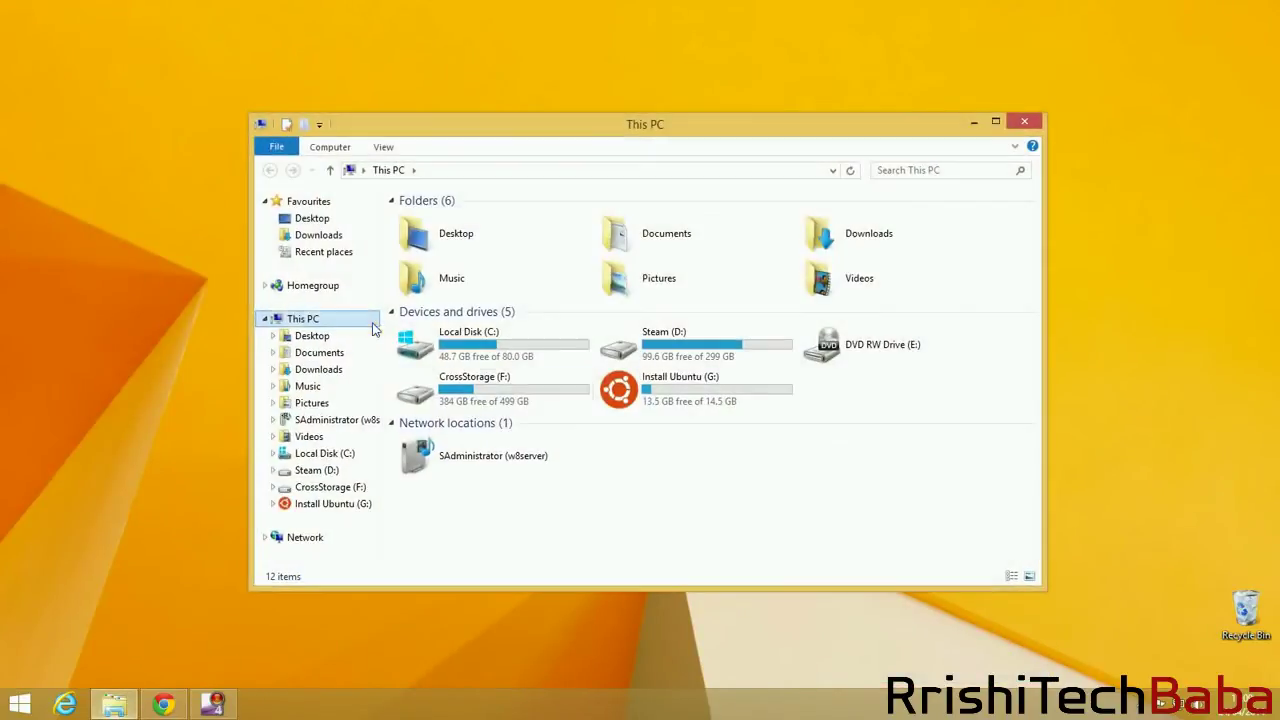
{"action": "left_click", "coordinate": [312, 240]}
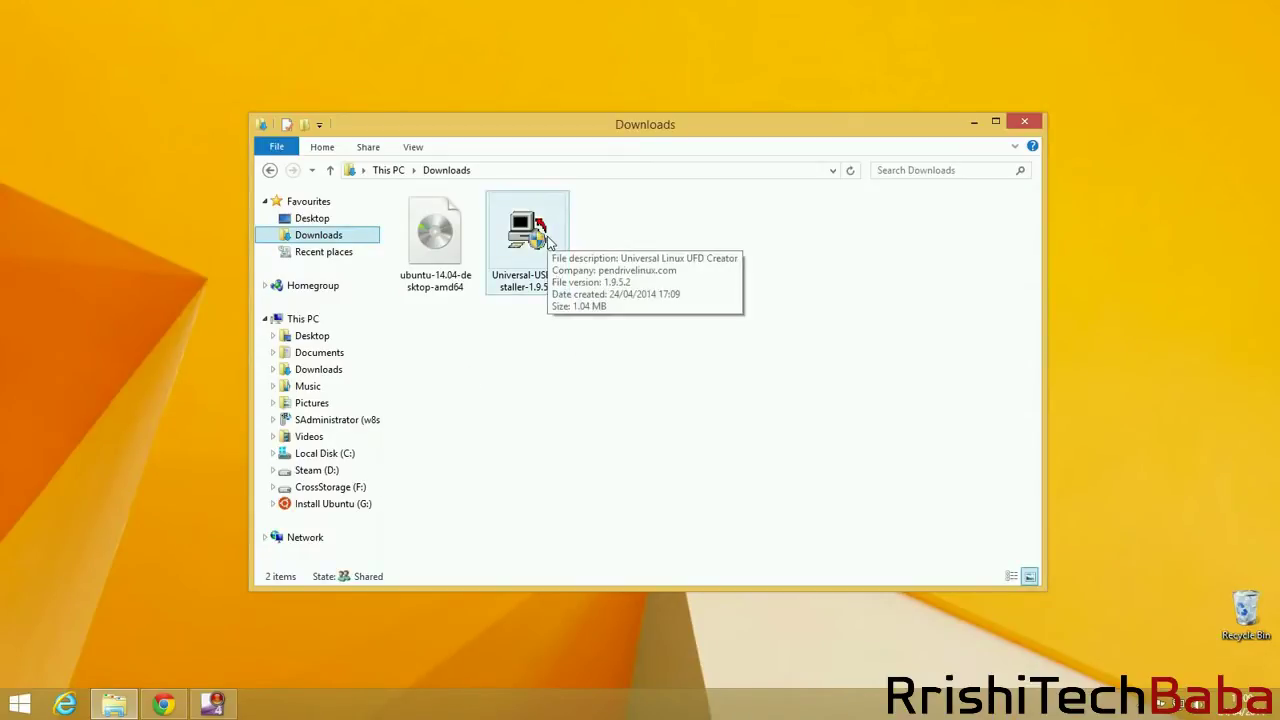
{"action": "double_click", "coordinate": [548, 240]}
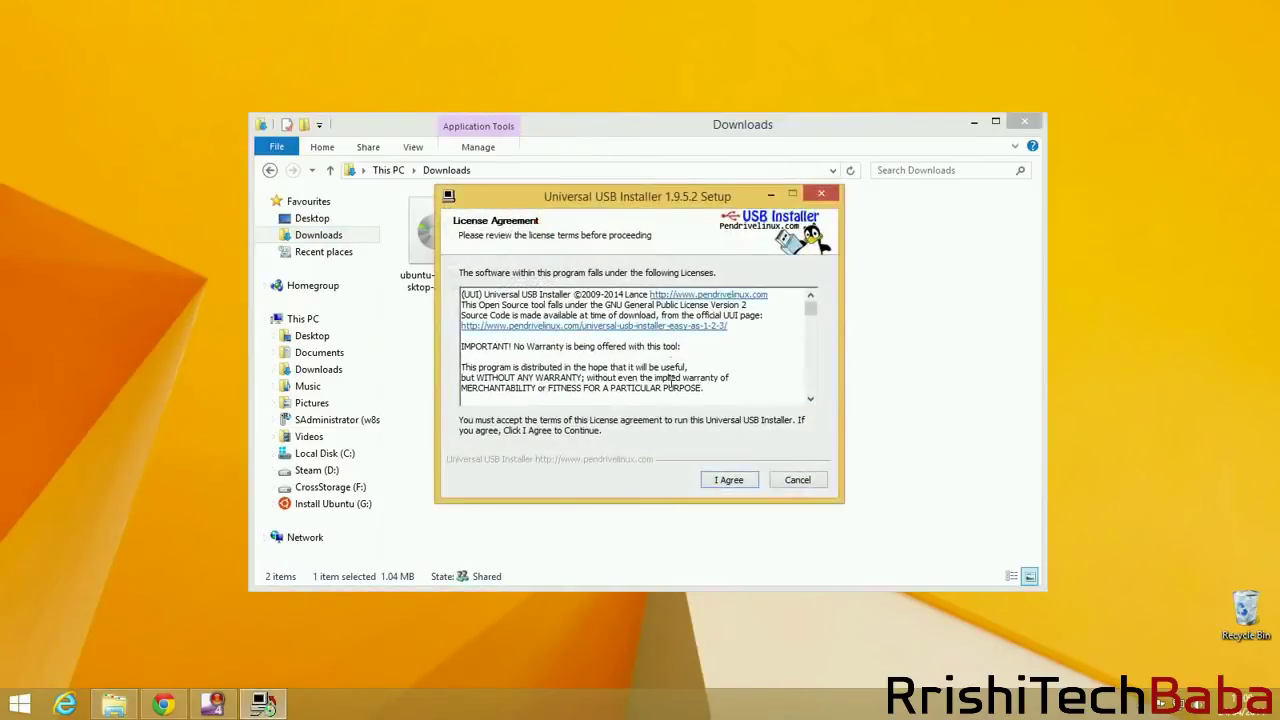
Accept the licence, choose Ubuntu, and load the ubuntu-14.04-desktop-amd64 ISO.
{"action": "left_click", "coordinate": [730, 484]}
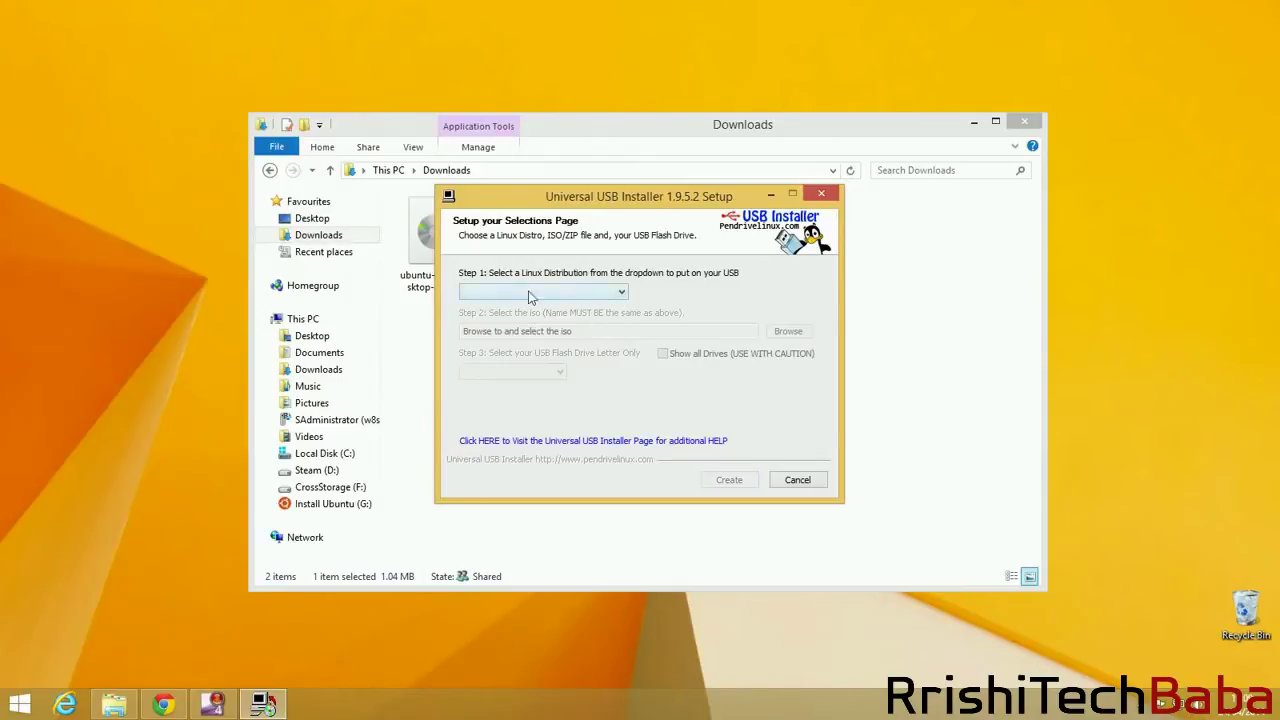
{"action": "left_click", "coordinate": [595, 291]}
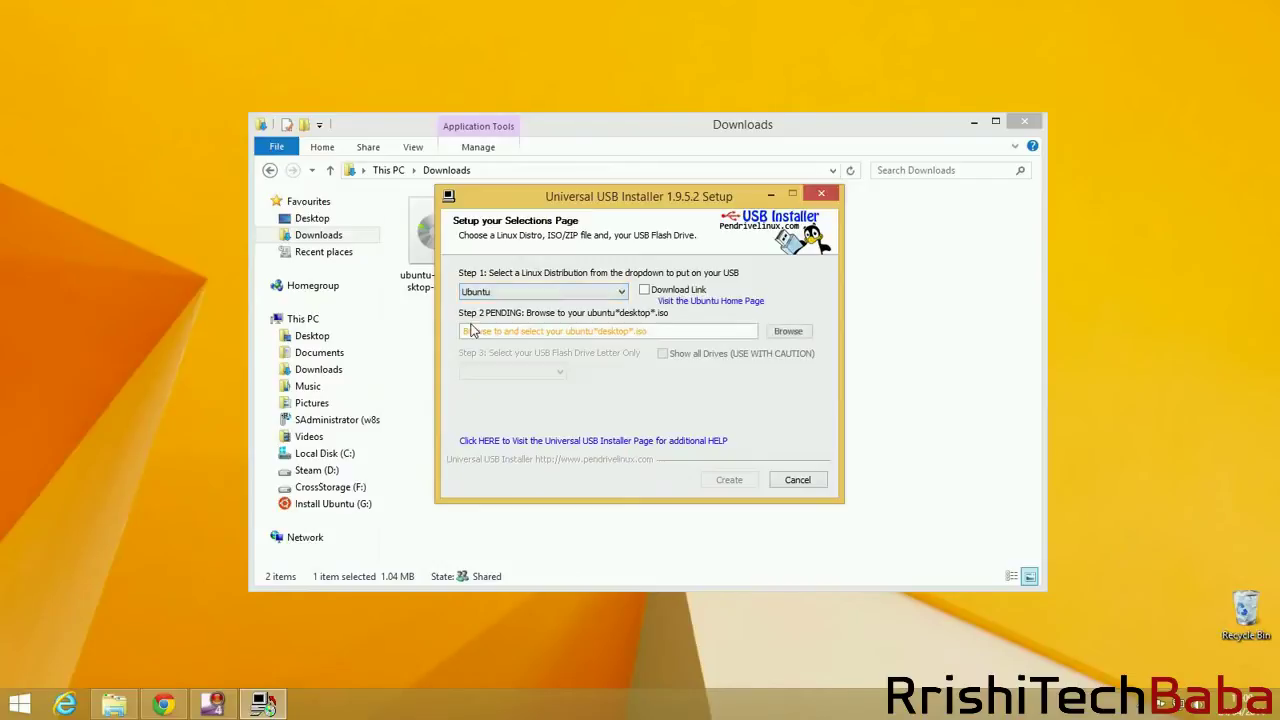
{"action": "left_click", "coordinate": [788, 332]}
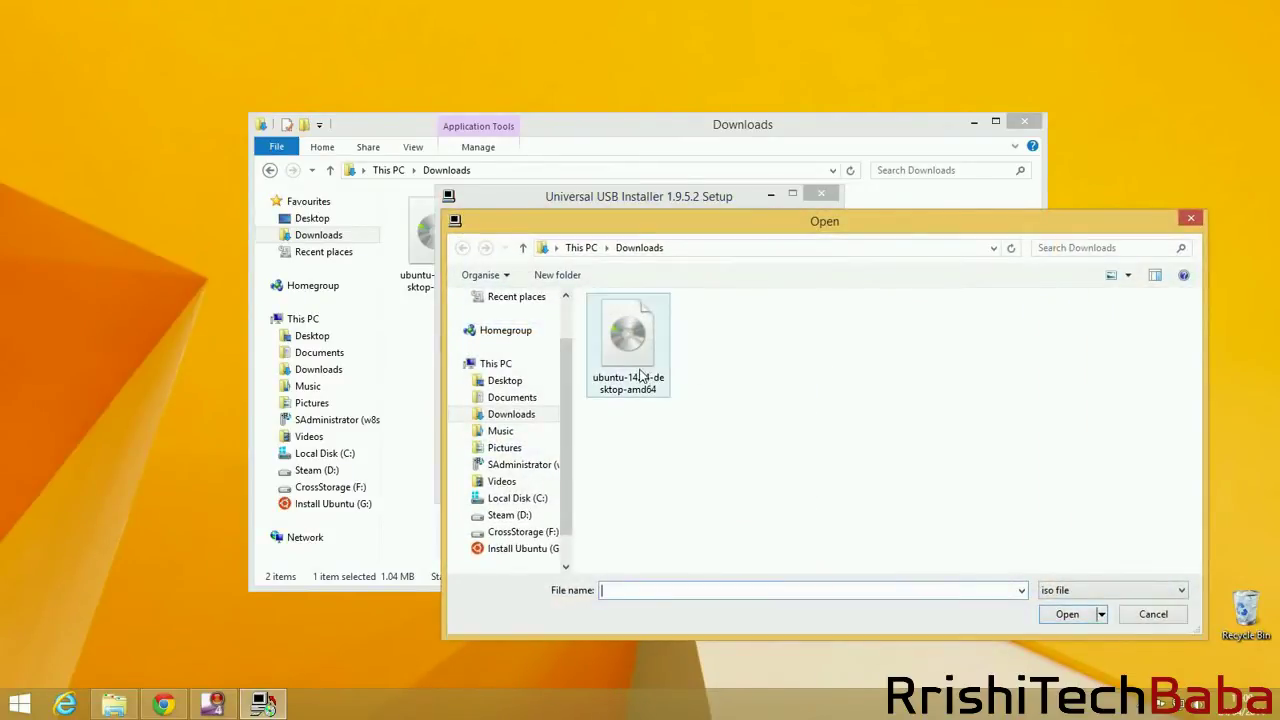
{"action": "left_click", "coordinate": [641, 374]}
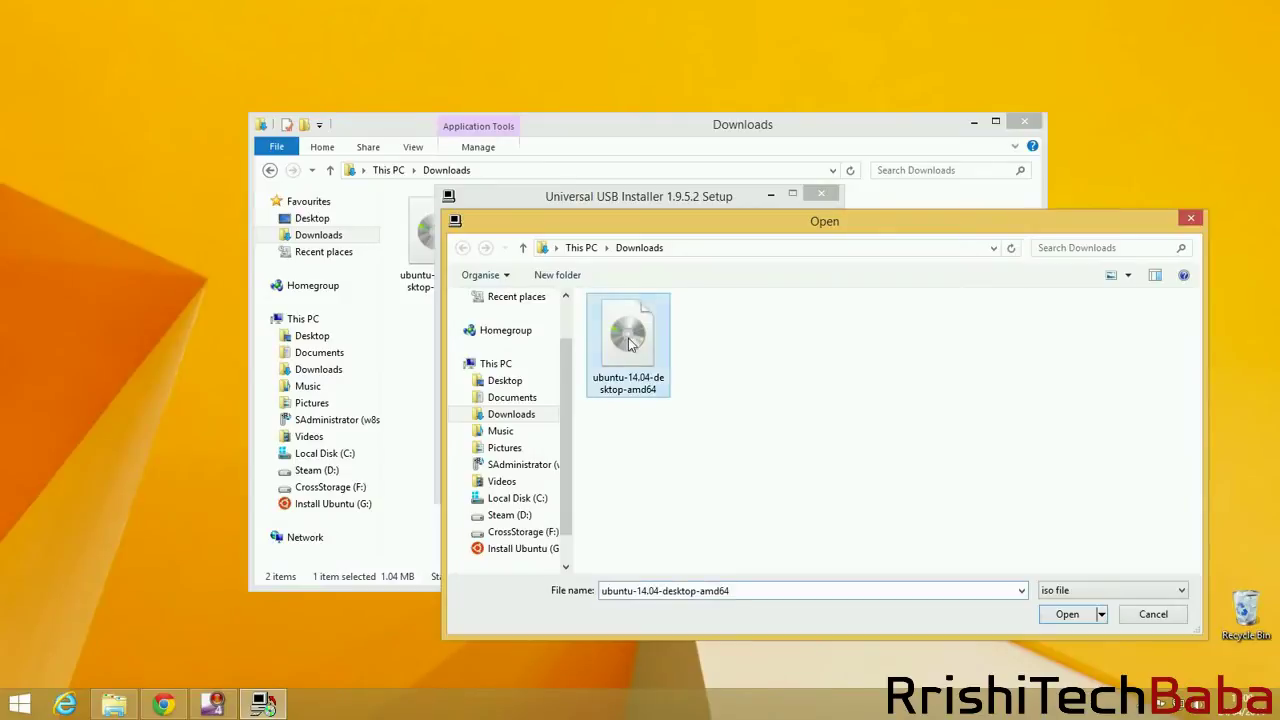
{"action": "left_click", "coordinate": [1068, 612]}
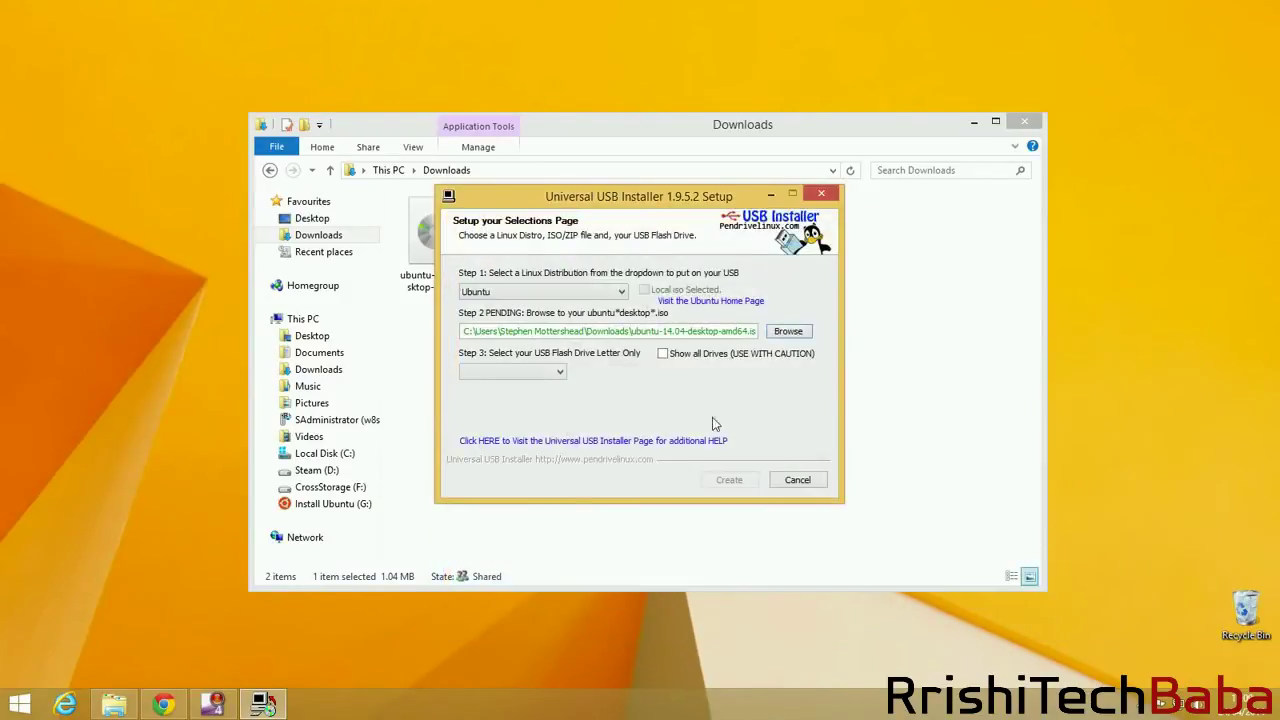
Target the 14GB G: drive and have it formatted as Fat32.
{"action": "left_click", "coordinate": [555, 374]}
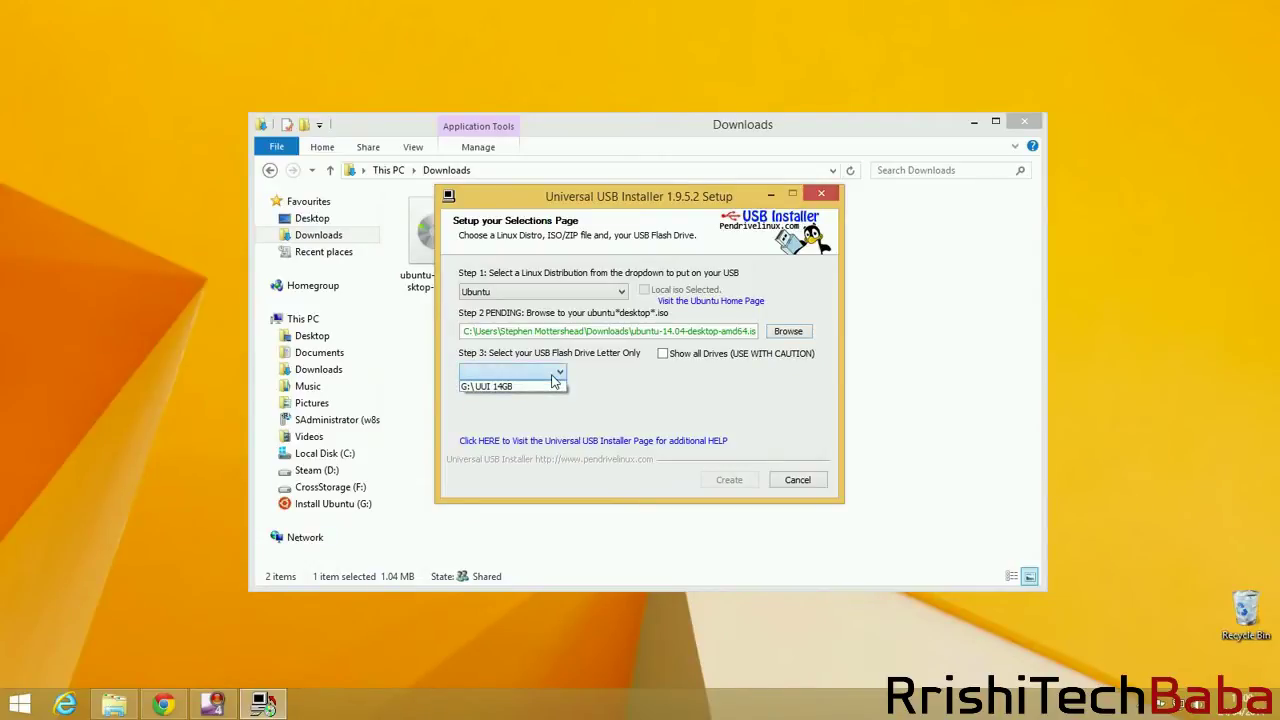
{"action": "left_click", "coordinate": [497, 388]}
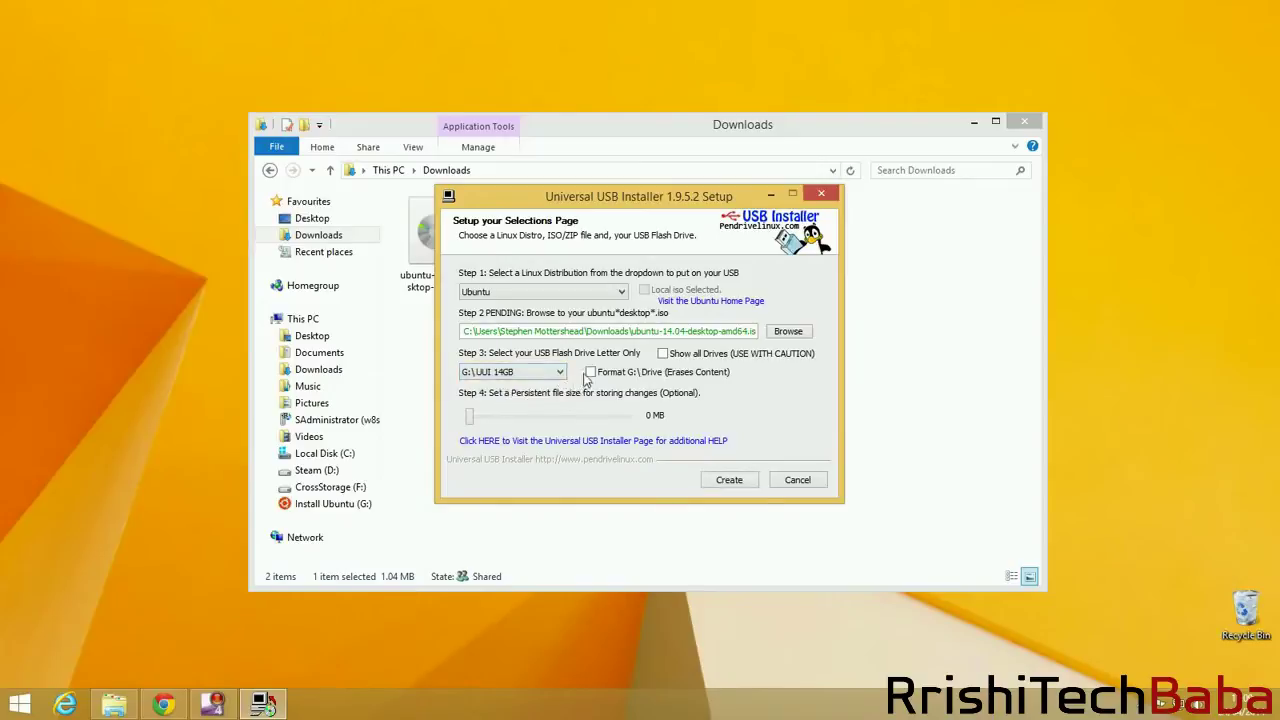
{"action": "left_click", "coordinate": [590, 372]}
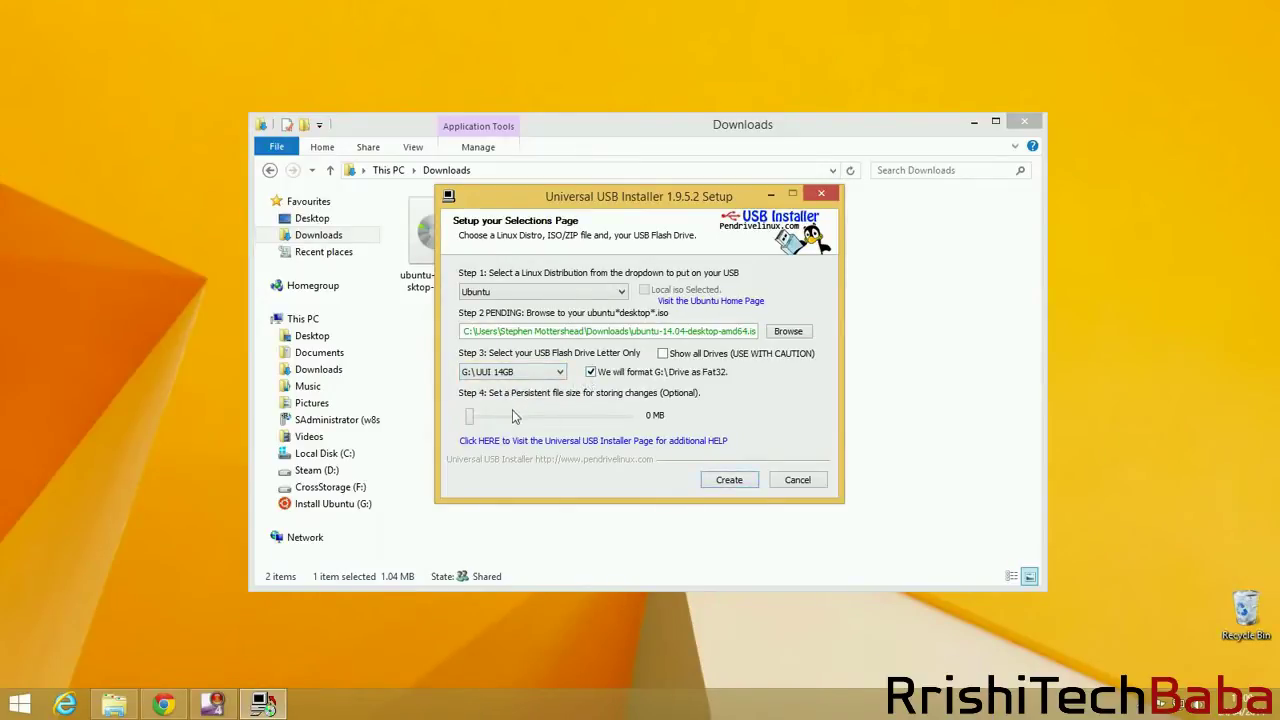
Create the bootable Ubuntu USB on drive G:, confirming the format and write.
{"action": "left_click", "coordinate": [729, 480]}
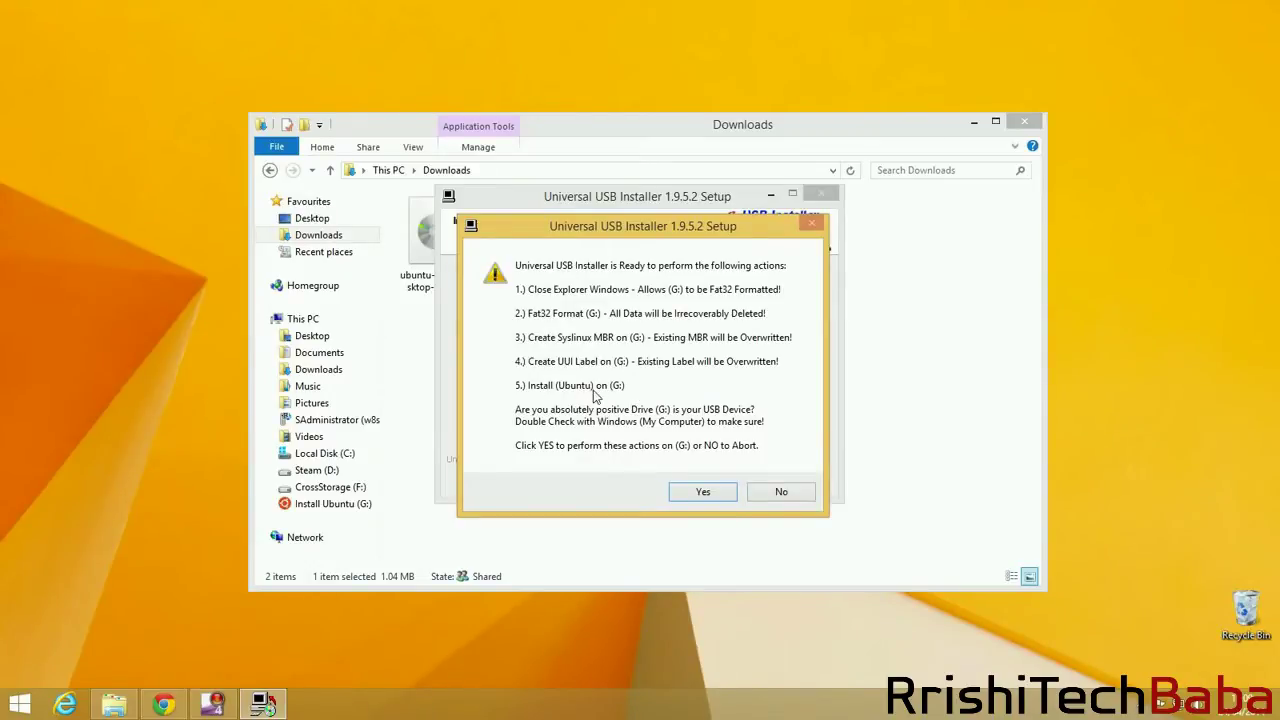
{"action": "left_click", "coordinate": [704, 492]}
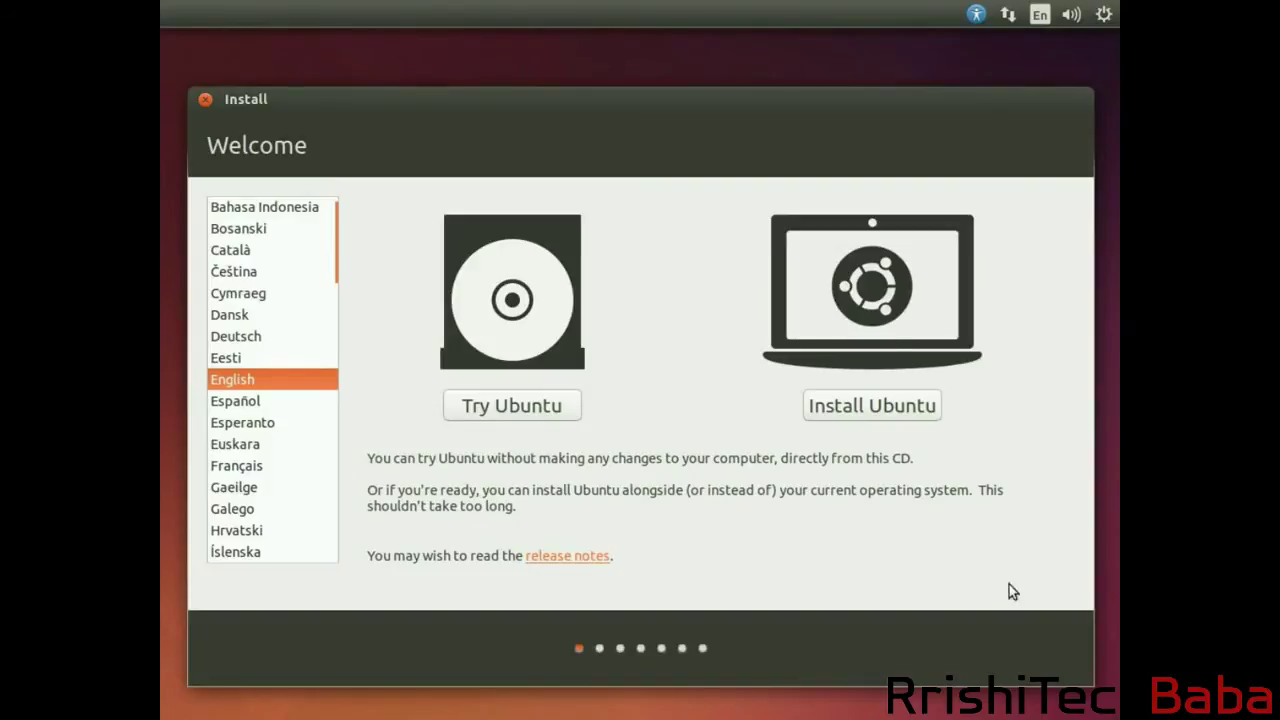
Start the Ubuntu installation in English from the Welcome screen.
{"action": "left_click", "coordinate": [840, 406]}
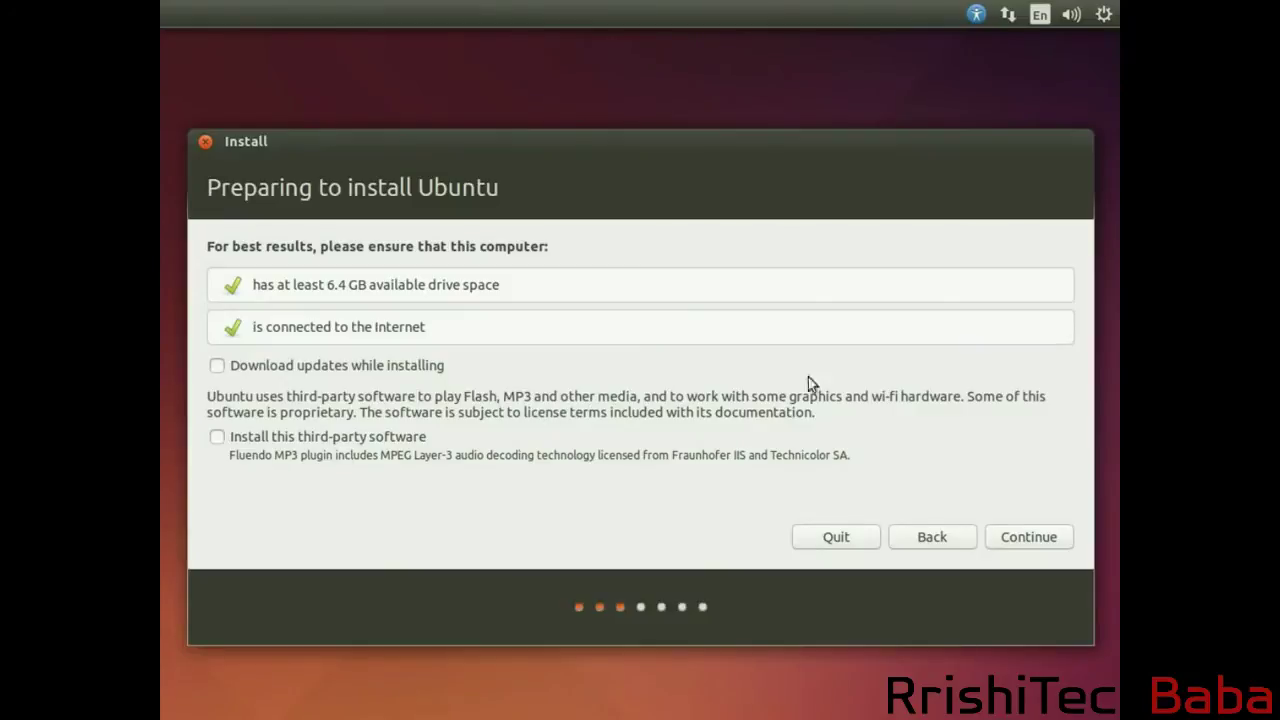
Continue past the preparation checks and choose Something else as the installation type.
{"action": "left_click", "coordinate": [1029, 540]}
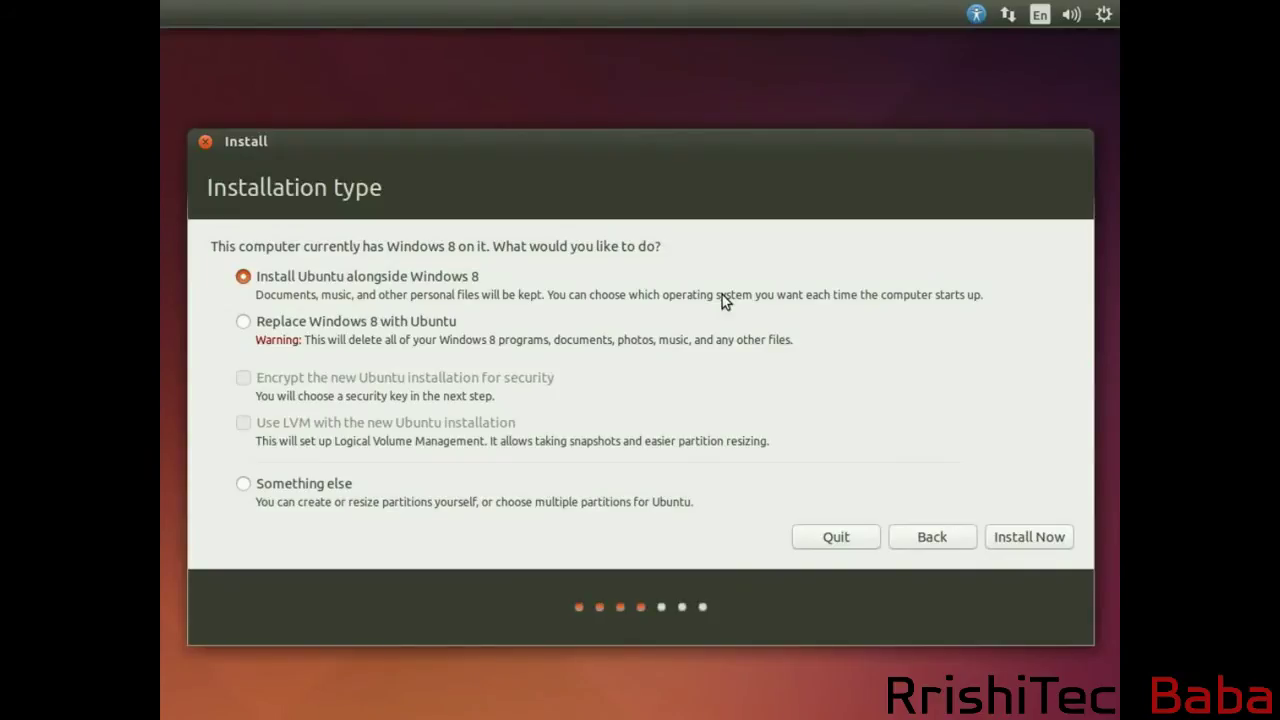
{"action": "left_click", "coordinate": [243, 485]}
Show the partition table and start a new partition in the 21476 MB free space.
{"action": "left_click", "coordinate": [1015, 540]}
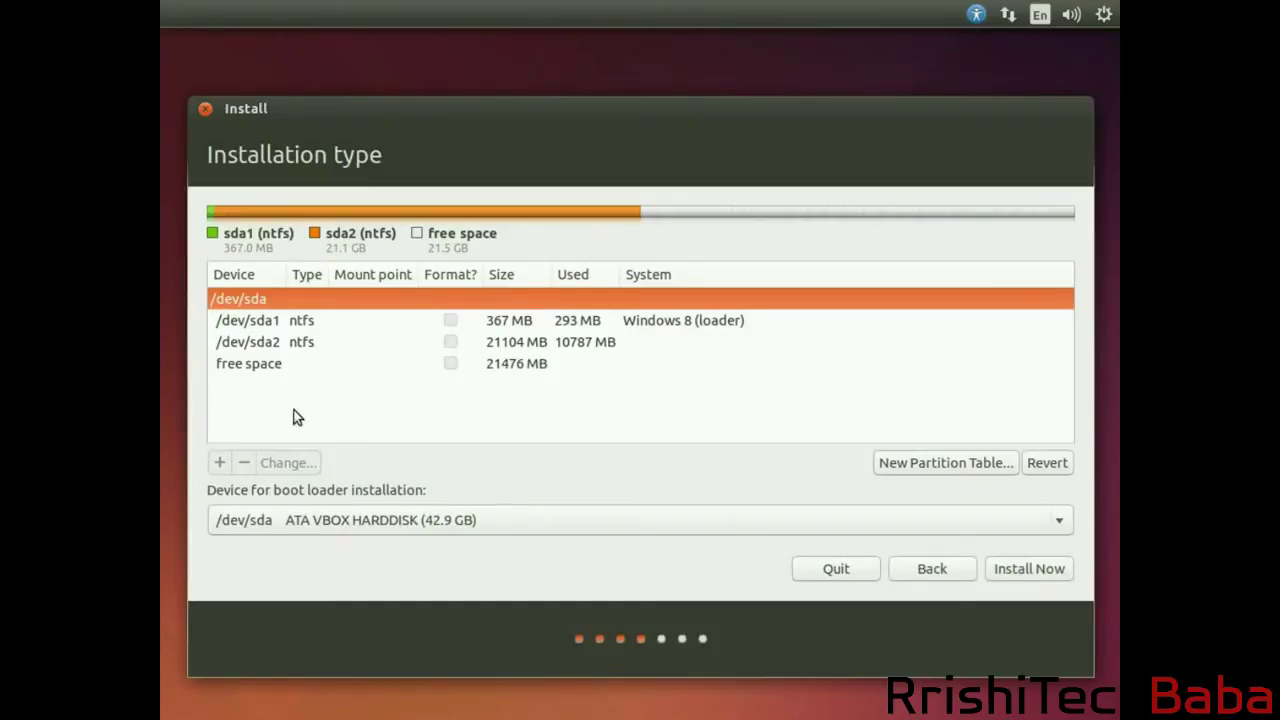
{"action": "left_click", "coordinate": [258, 364]}
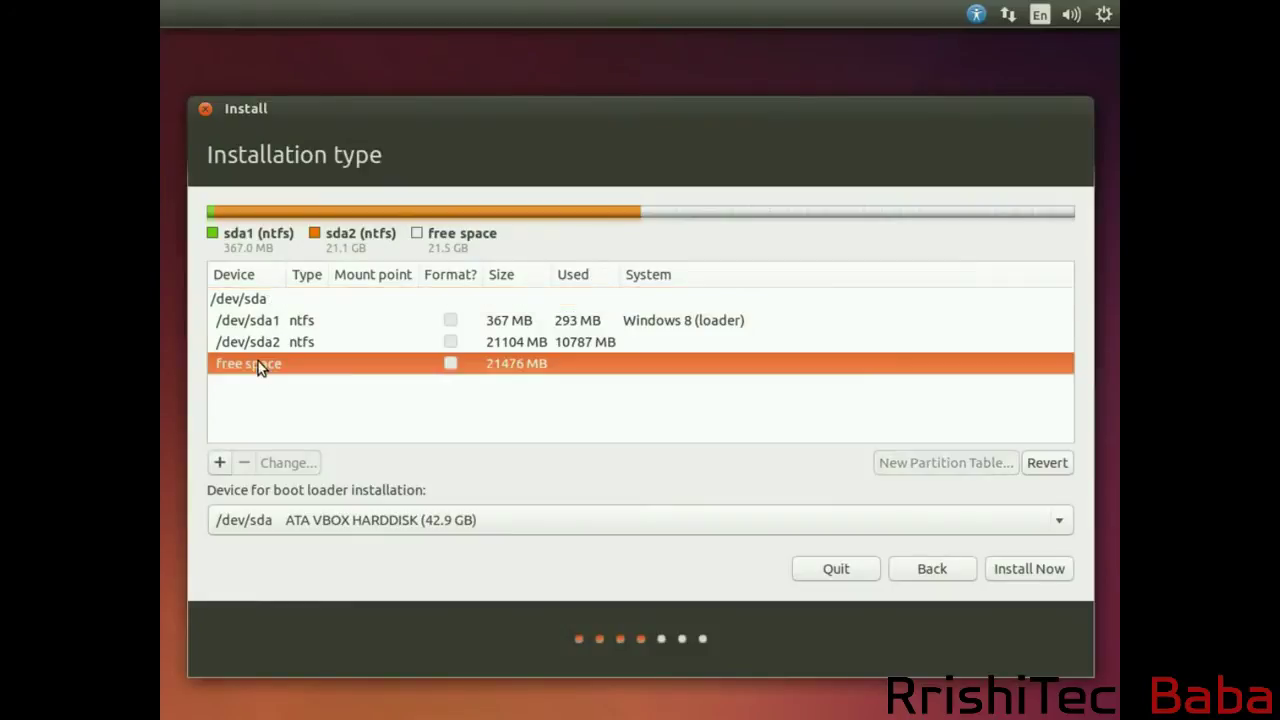
{"action": "left_click", "coordinate": [219, 463]}
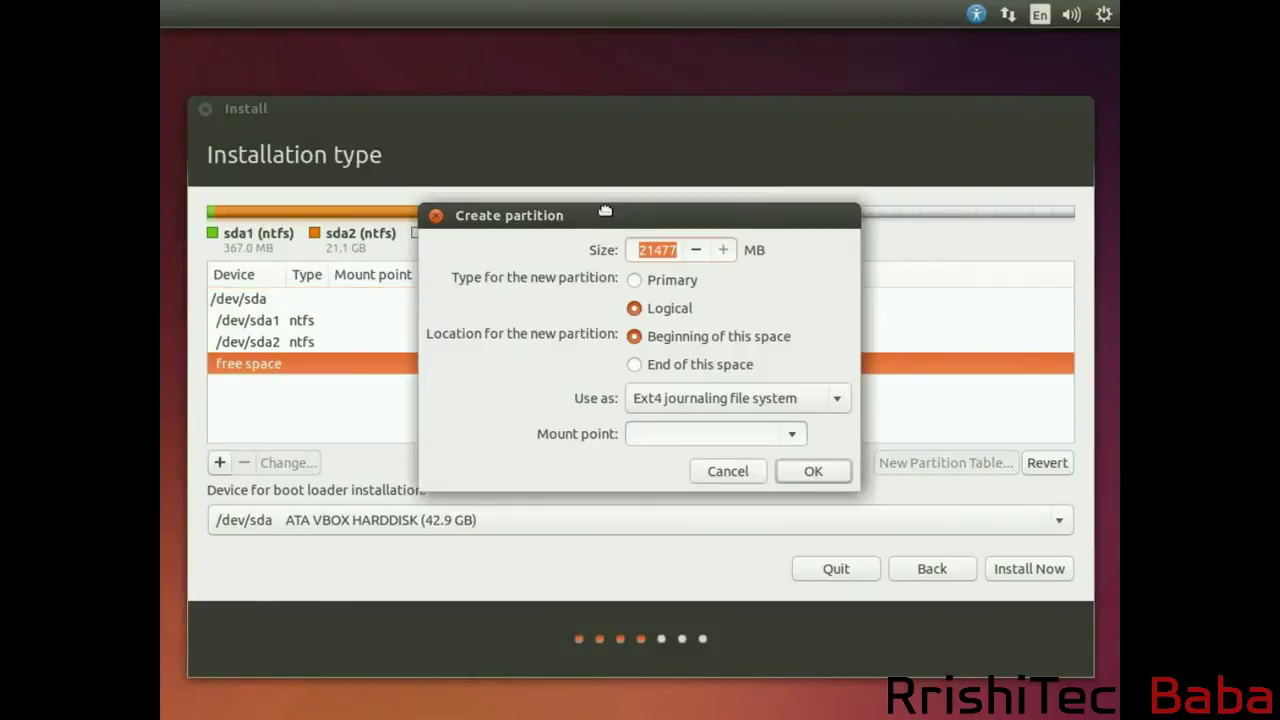
{"action": "left_click_drag", "start_coordinate": [605, 210], "coordinate": [589, 217]}
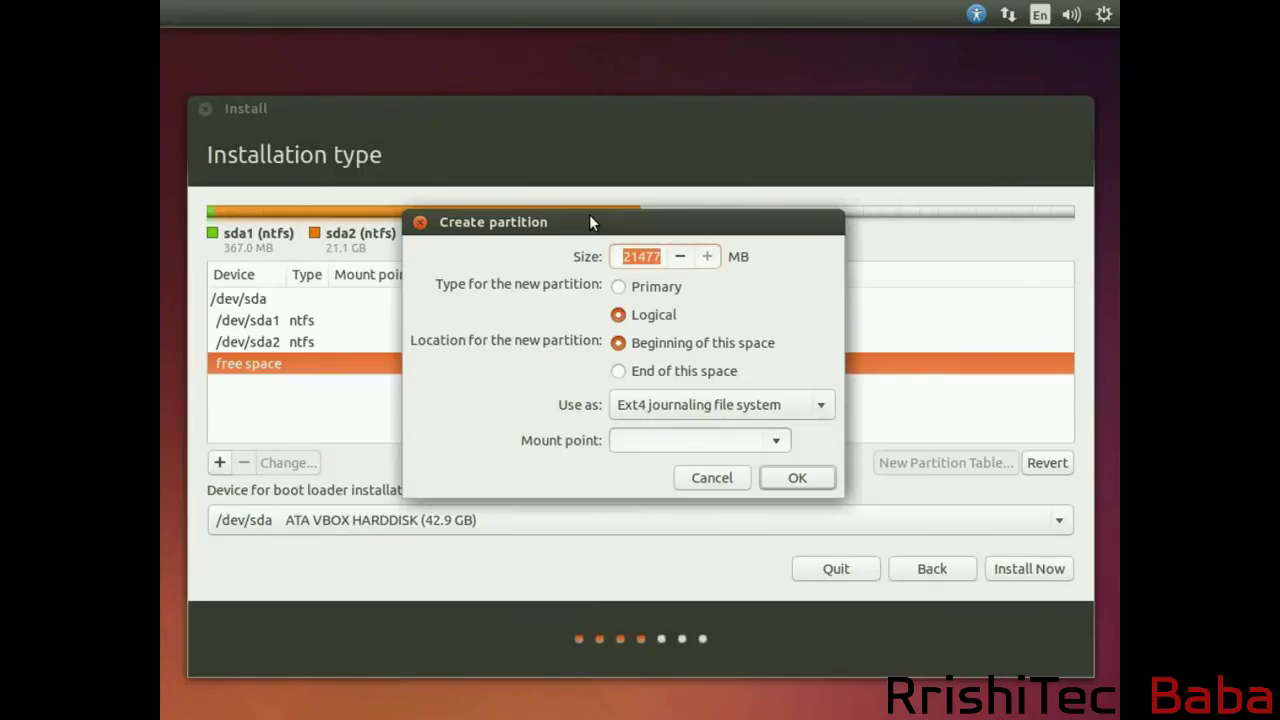
Create a 2048 MB logical swap partition, /dev/sda5, at the start of the free space.
{"action": "type", "text": "2045"}
{"action": "key", "text": "BackSpace"}
{"action": "type", "text": "8"}
{"action": "left_click", "coordinate": [766, 406]}
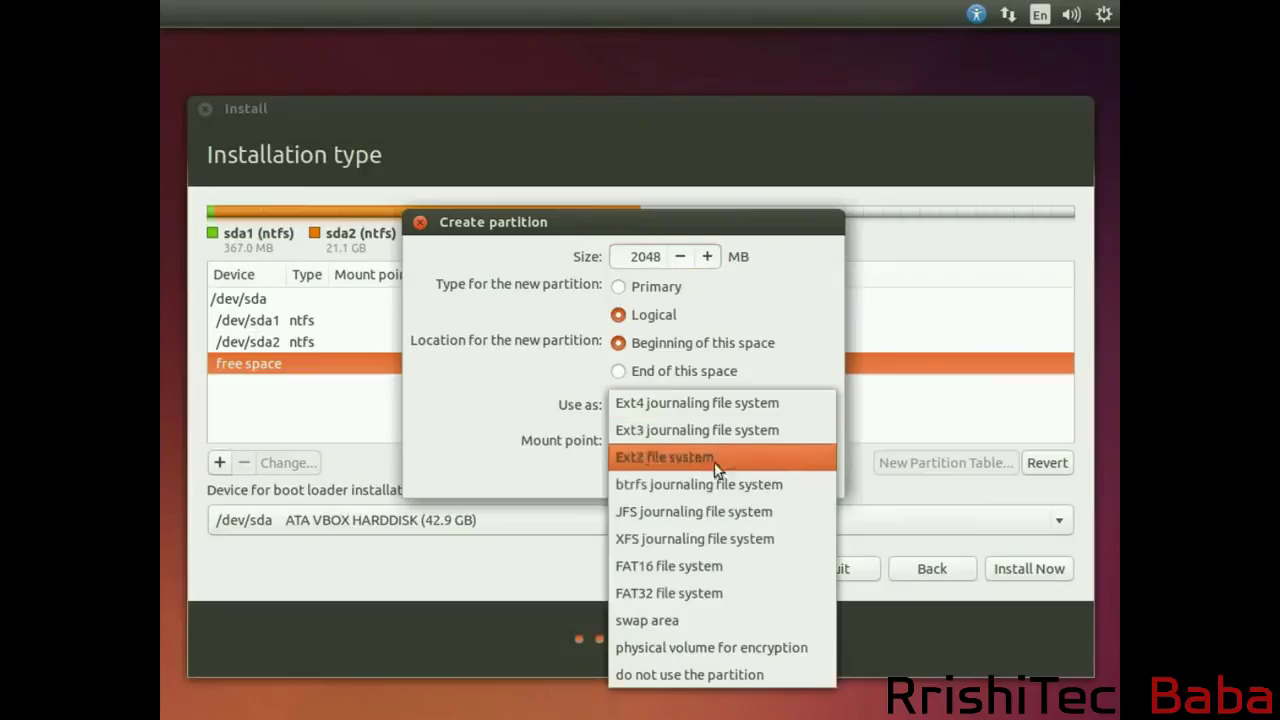
{"action": "left_click", "coordinate": [678, 618]}
{"action": "left_click", "coordinate": [800, 450]}
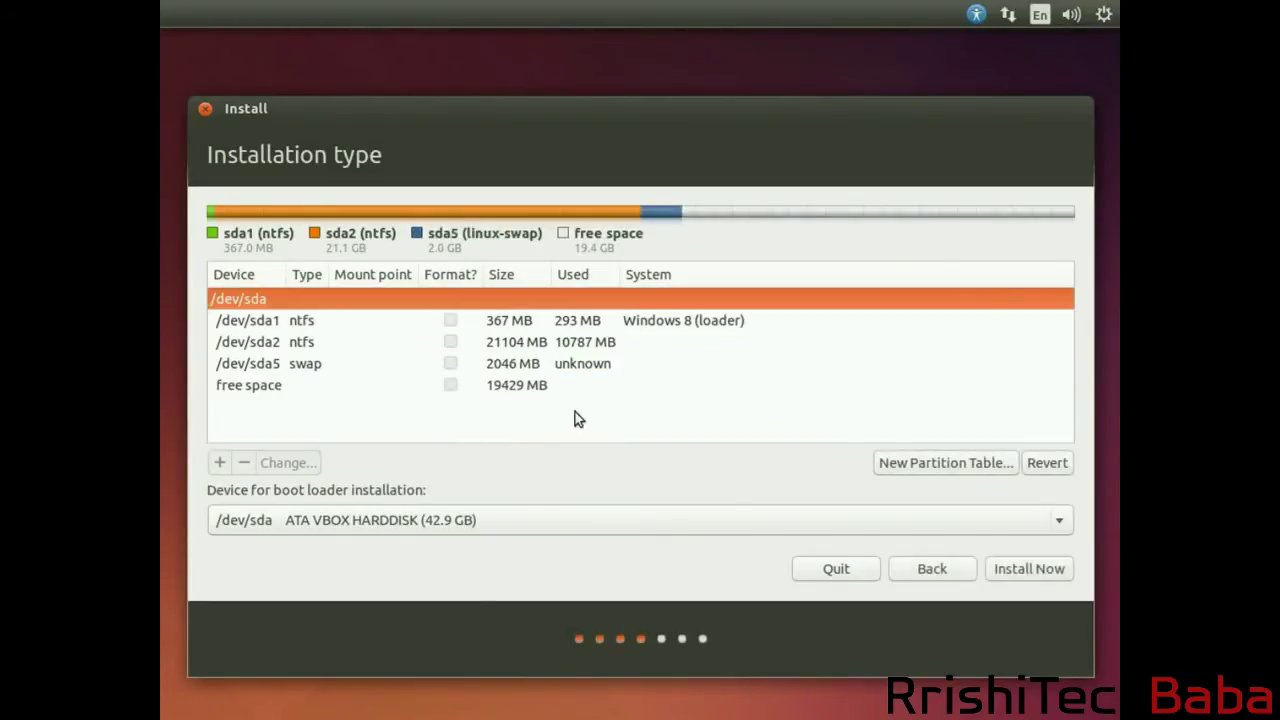
Create a 19429 MB logical Ext4 journaling partition mounted at / in the remaining free space.
{"action": "left_click", "coordinate": [262, 394]}
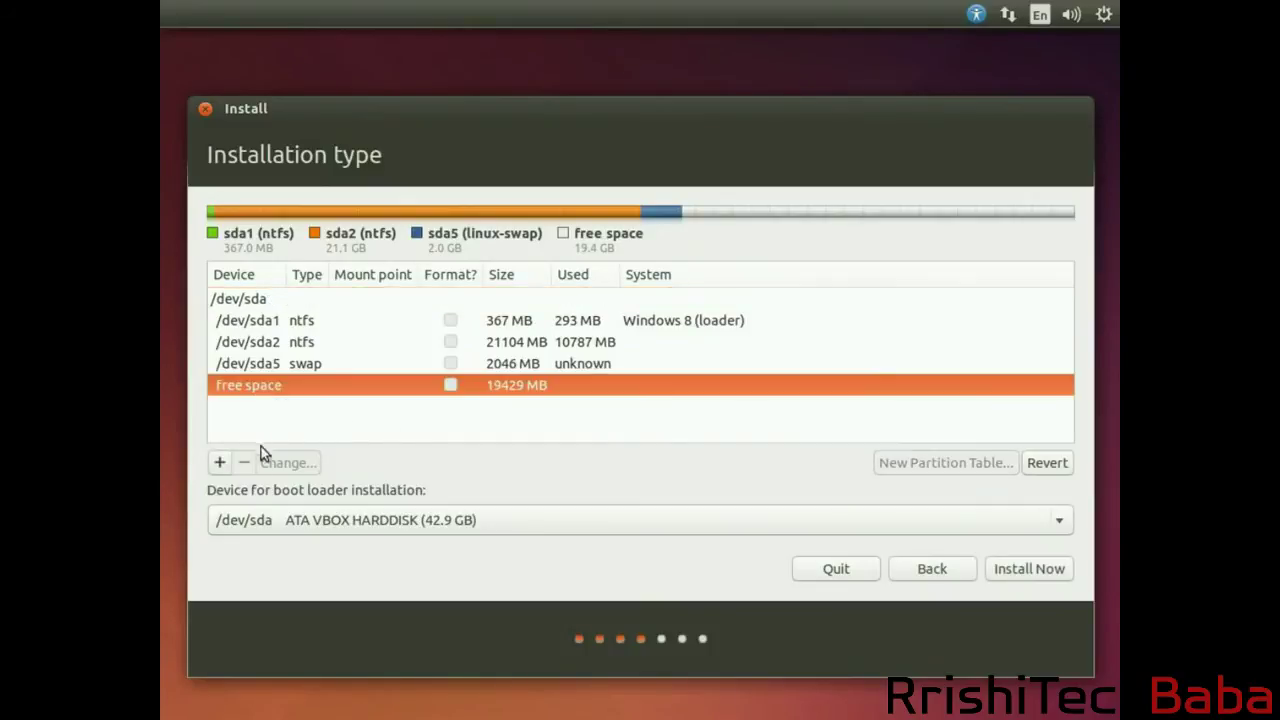
{"action": "left_click", "coordinate": [213, 467]}
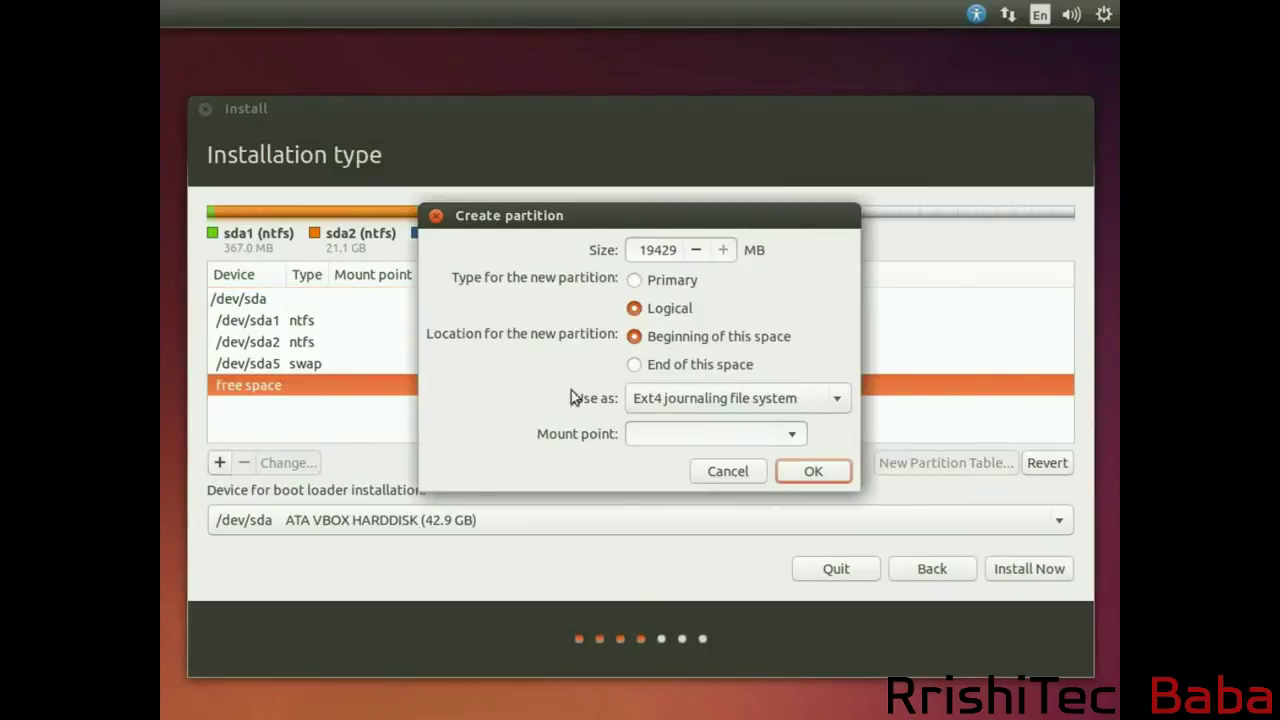
{"action": "left_click", "coordinate": [714, 412]}
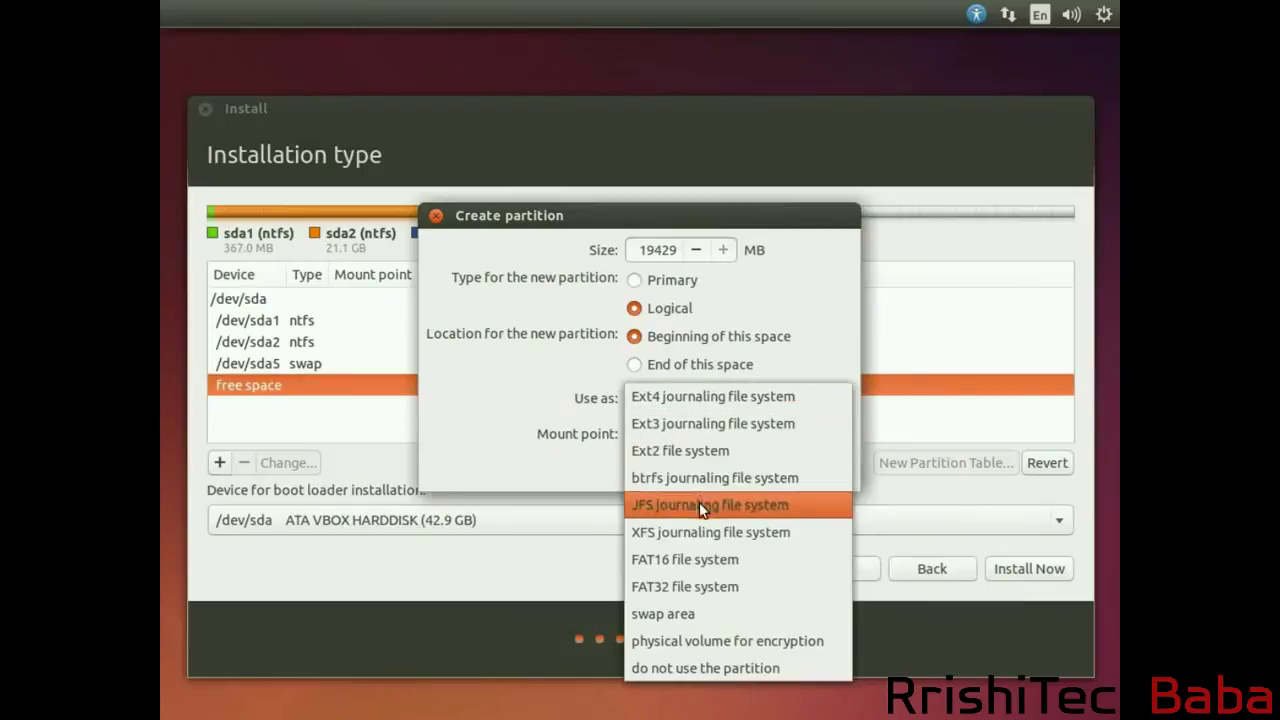
{"action": "left_click", "coordinate": [556, 436]}
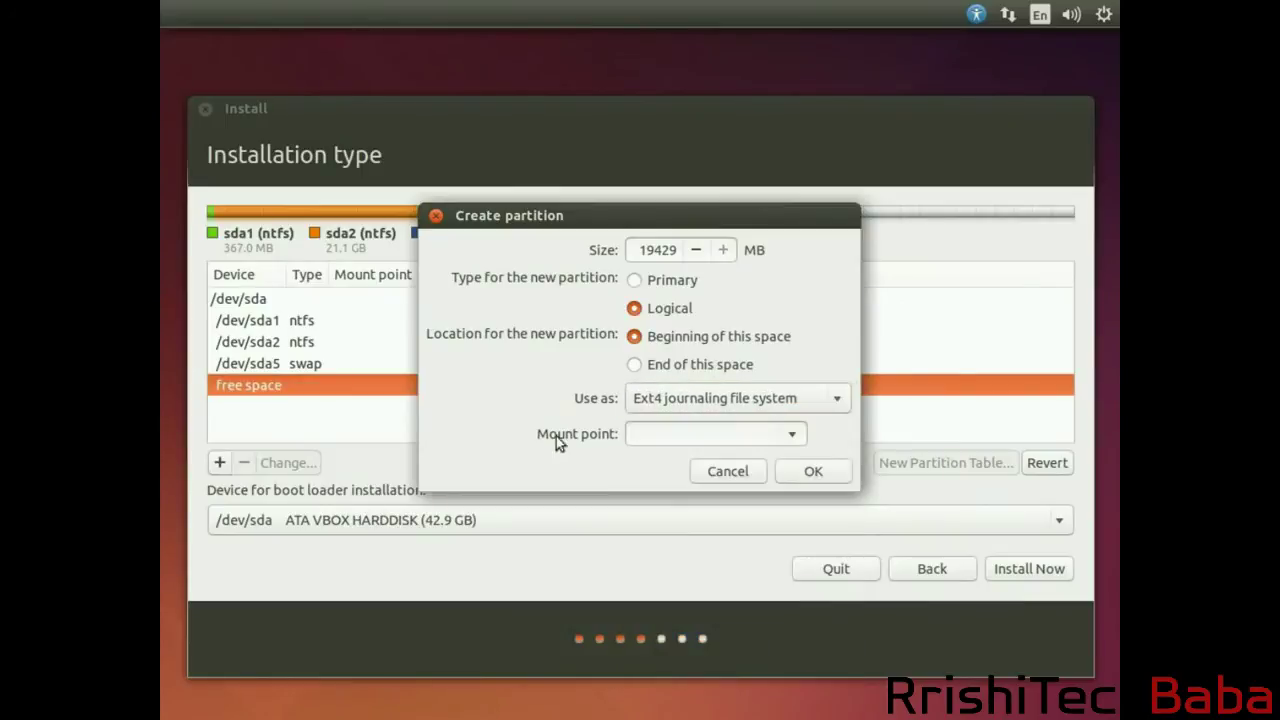
{"action": "left_click", "coordinate": [795, 434]}
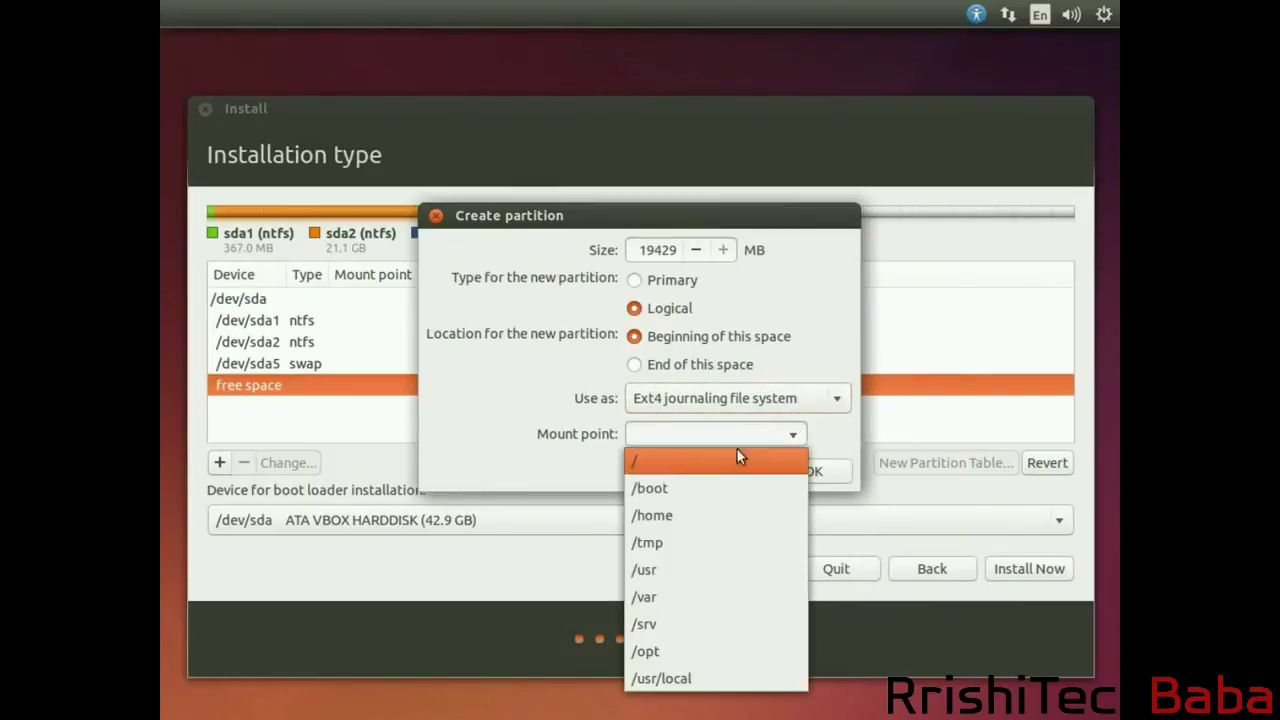
{"action": "left_click", "coordinate": [631, 465]}
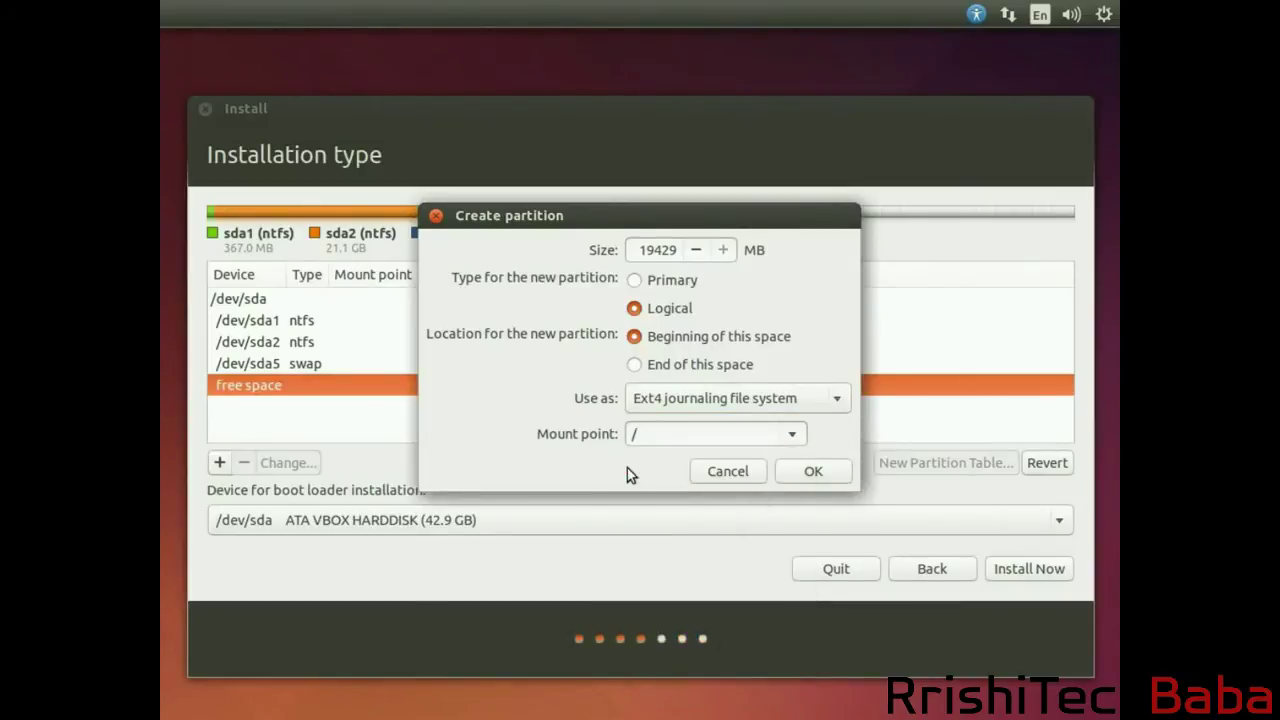
{"action": "left_click", "coordinate": [812, 471]}
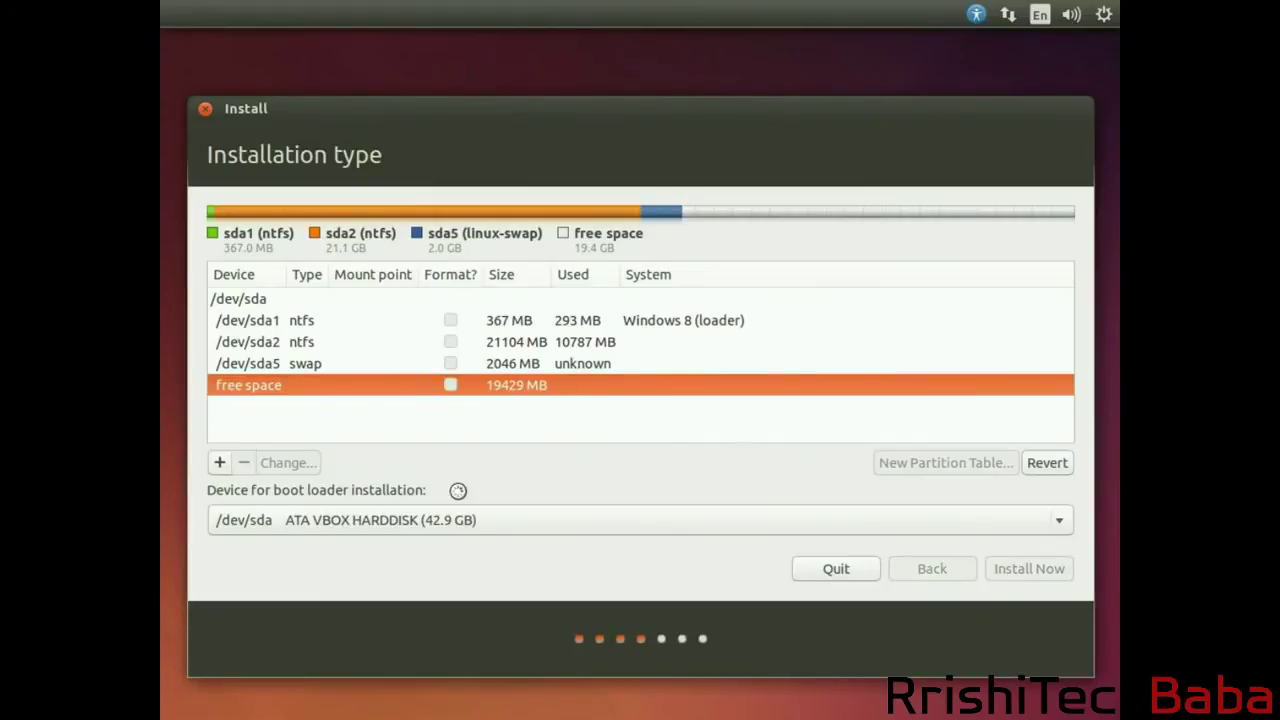
Set the boot loader installation device to /dev/sda ATA VBOX HARDDISK.
{"action": "left_click", "coordinate": [457, 523]}
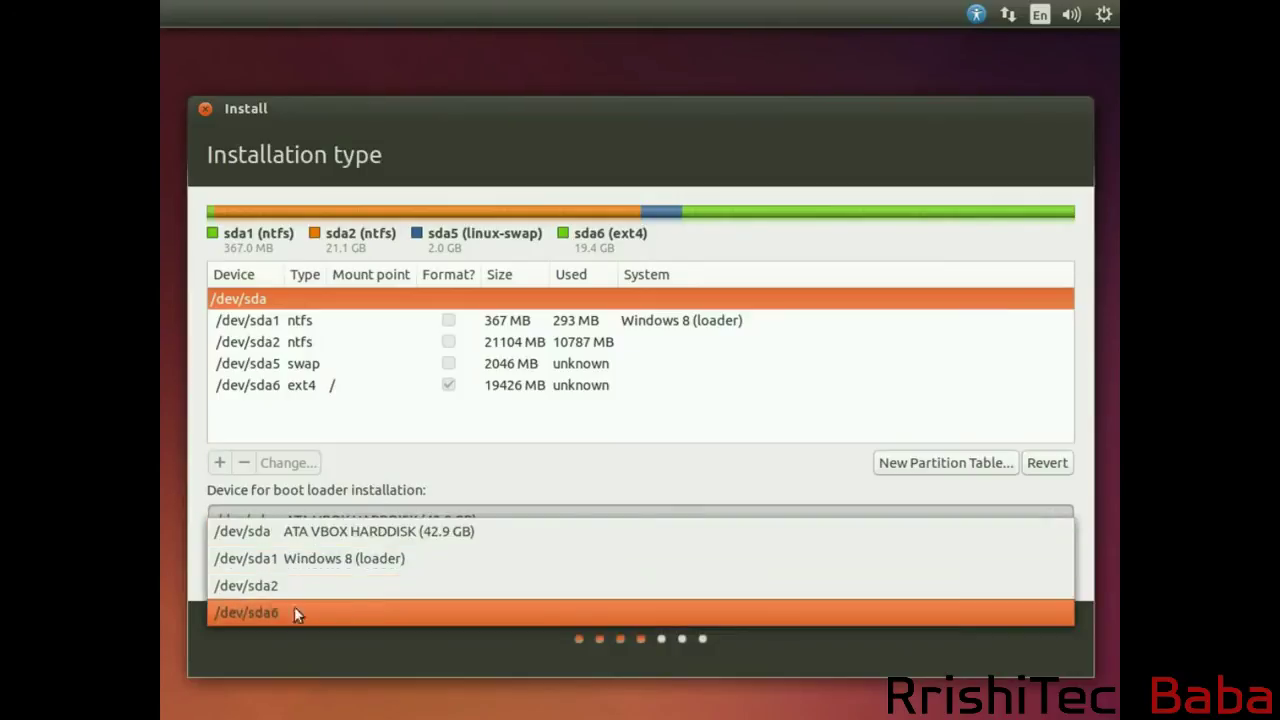
{"action": "left_click", "coordinate": [322, 538]}
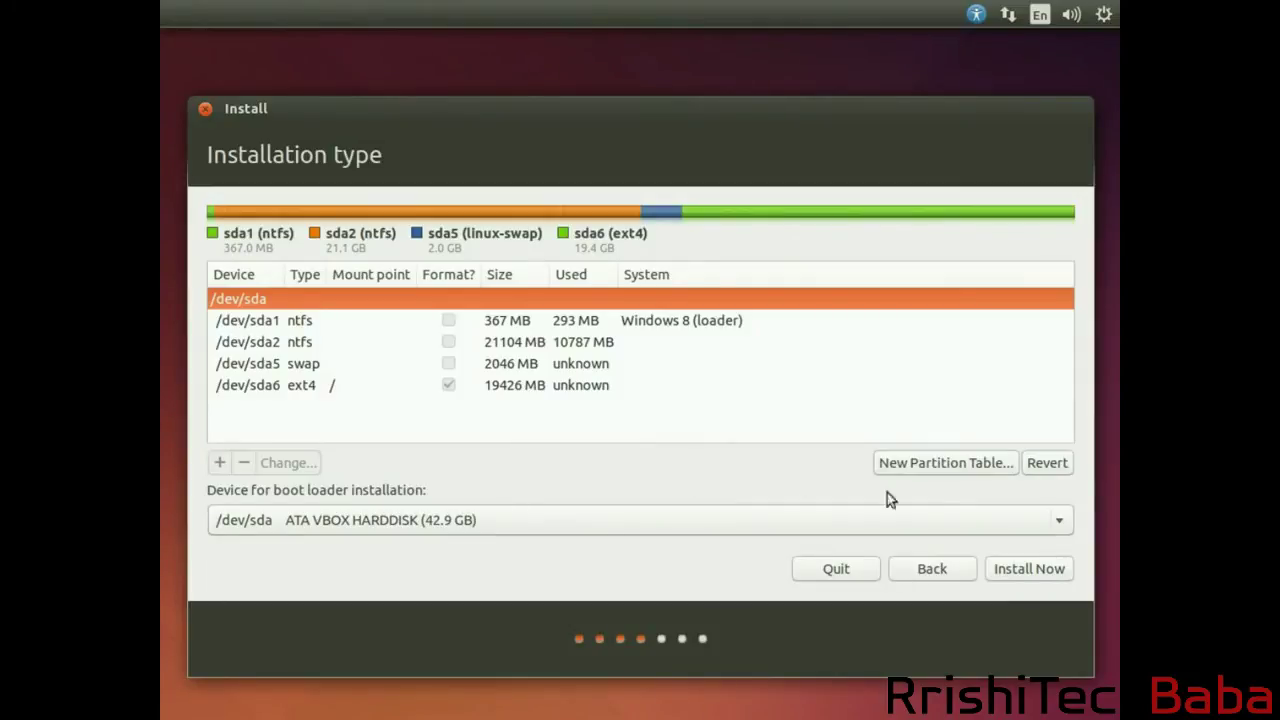
Start the installation, accepting London as location and English (UK) keyboard layout.
{"action": "left_click", "coordinate": [1025, 569]}
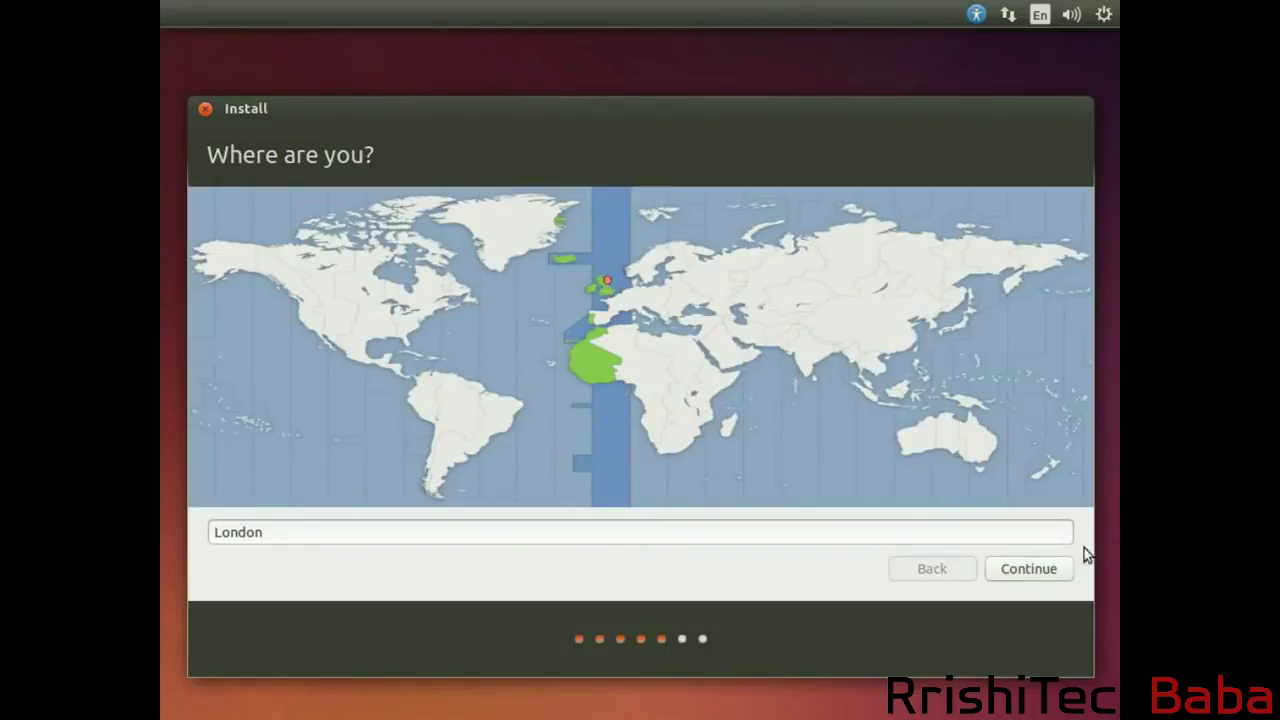
{"action": "left_click", "coordinate": [1032, 568]}
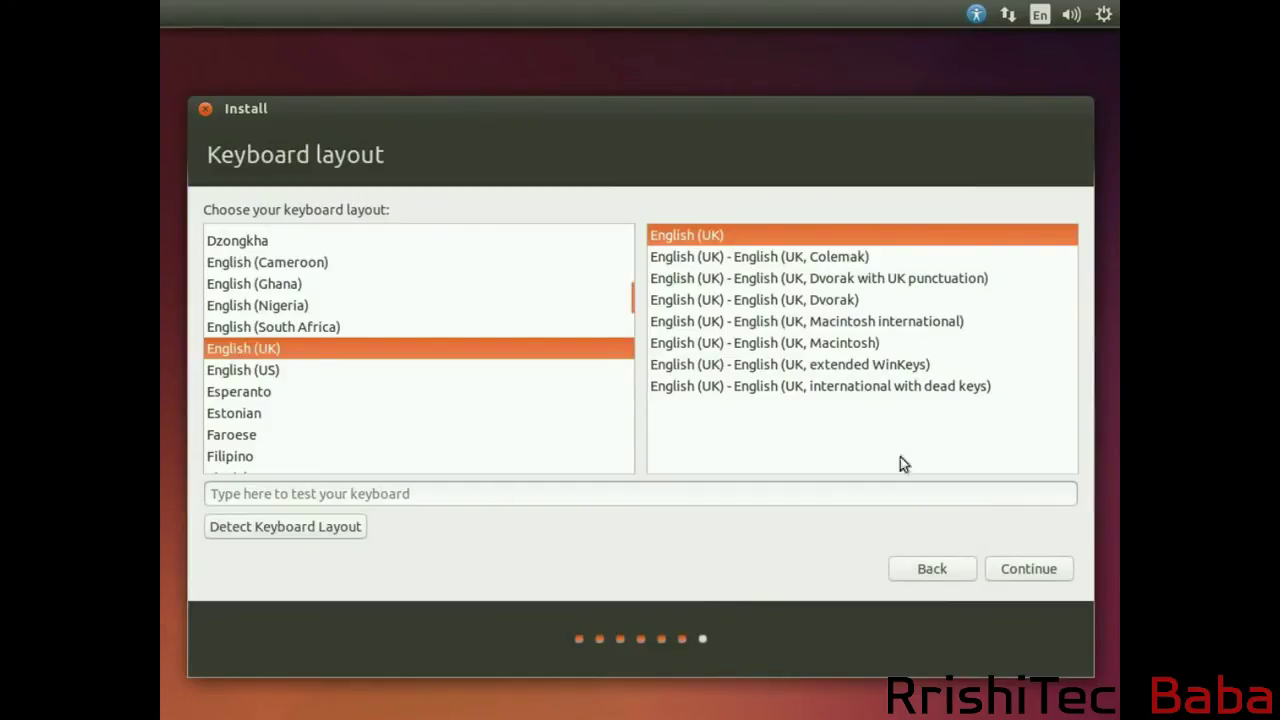
{"action": "left_click", "coordinate": [1036, 567]}
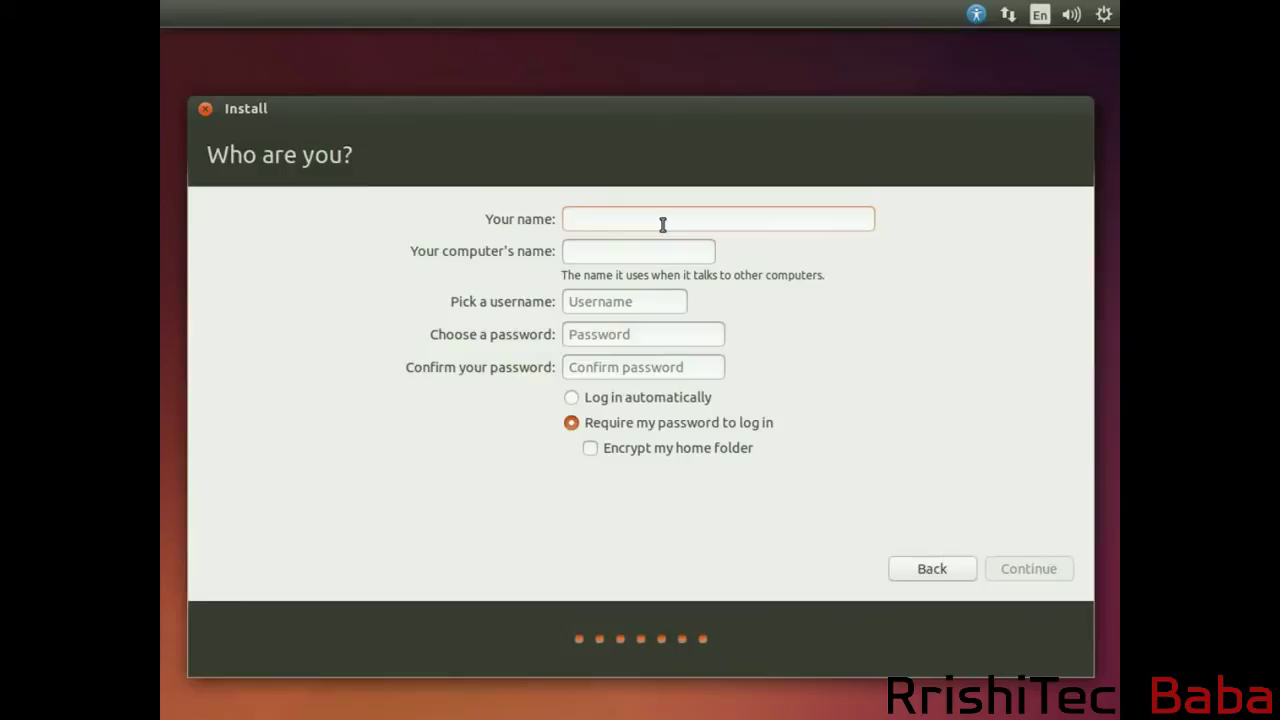
Fill in the account name and password with confirmation, then let installation proceed.
{"action": "type", "text": "test"}
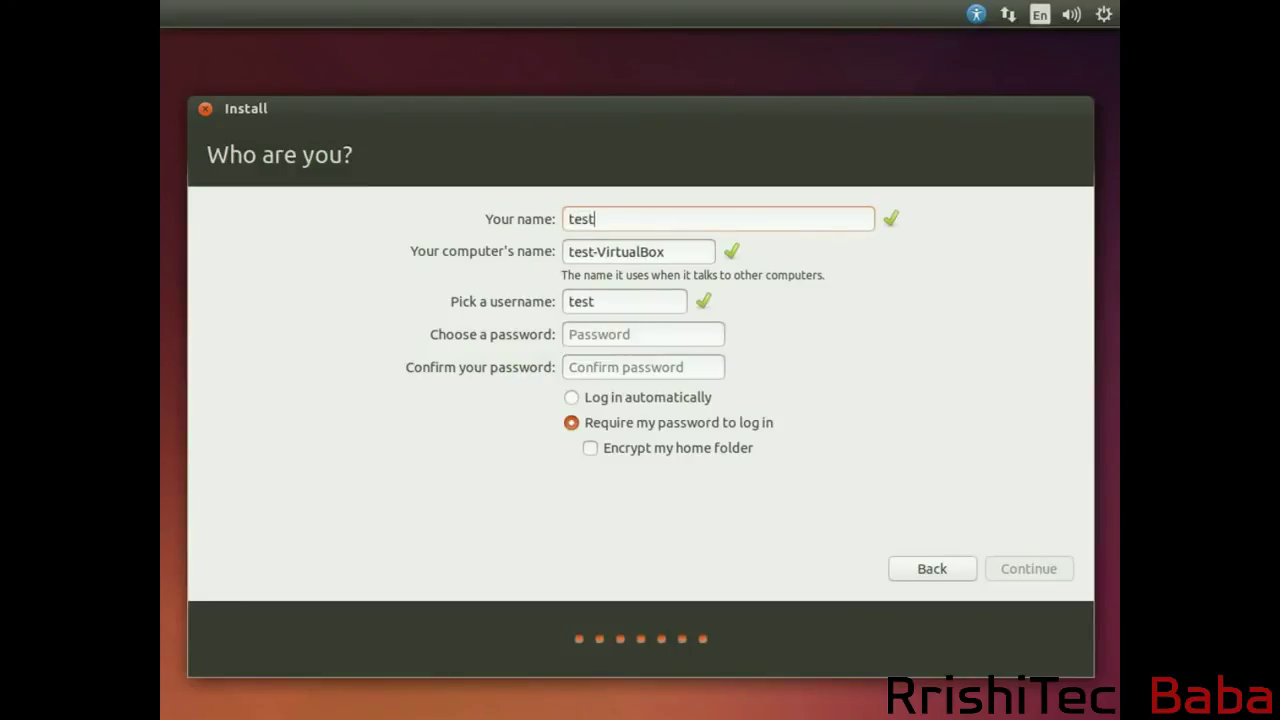
{"action": "left_click", "coordinate": [634, 337]}
{"action": "type", "text": "t"}
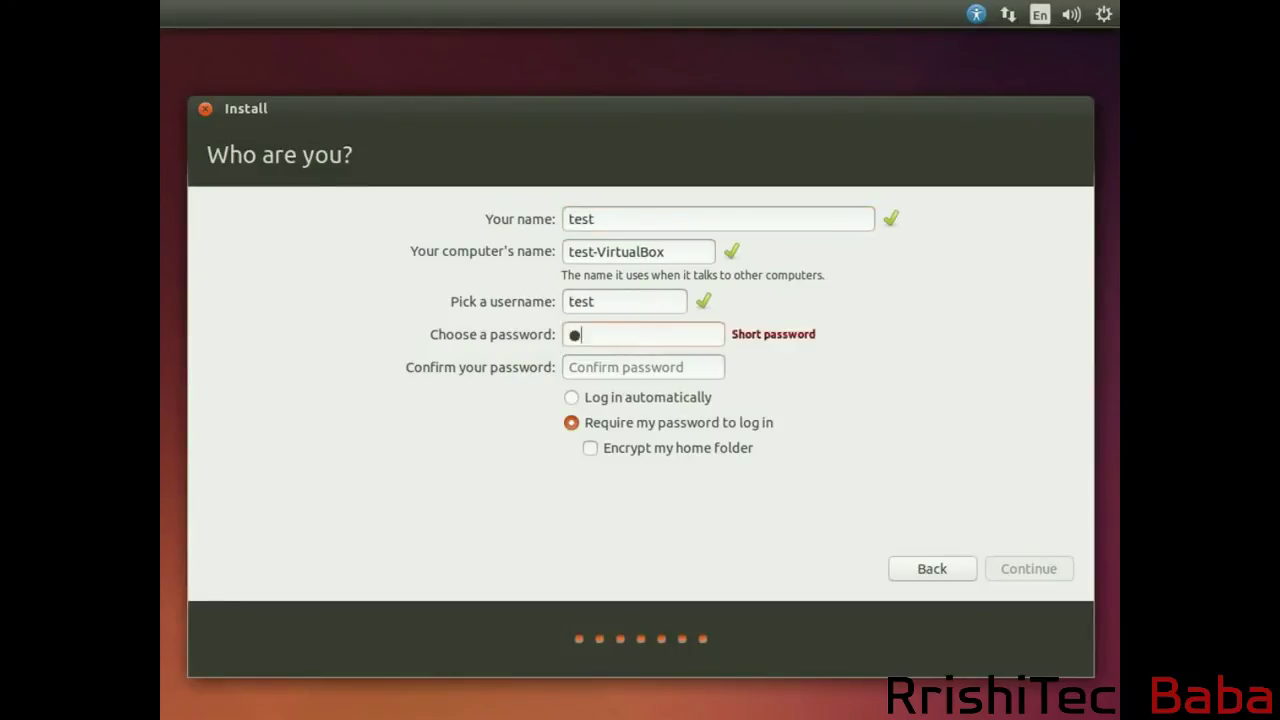
{"action": "type", "text": "est"}
{"action": "left_click", "coordinate": [643, 368]}
{"action": "type", "text": "test"}
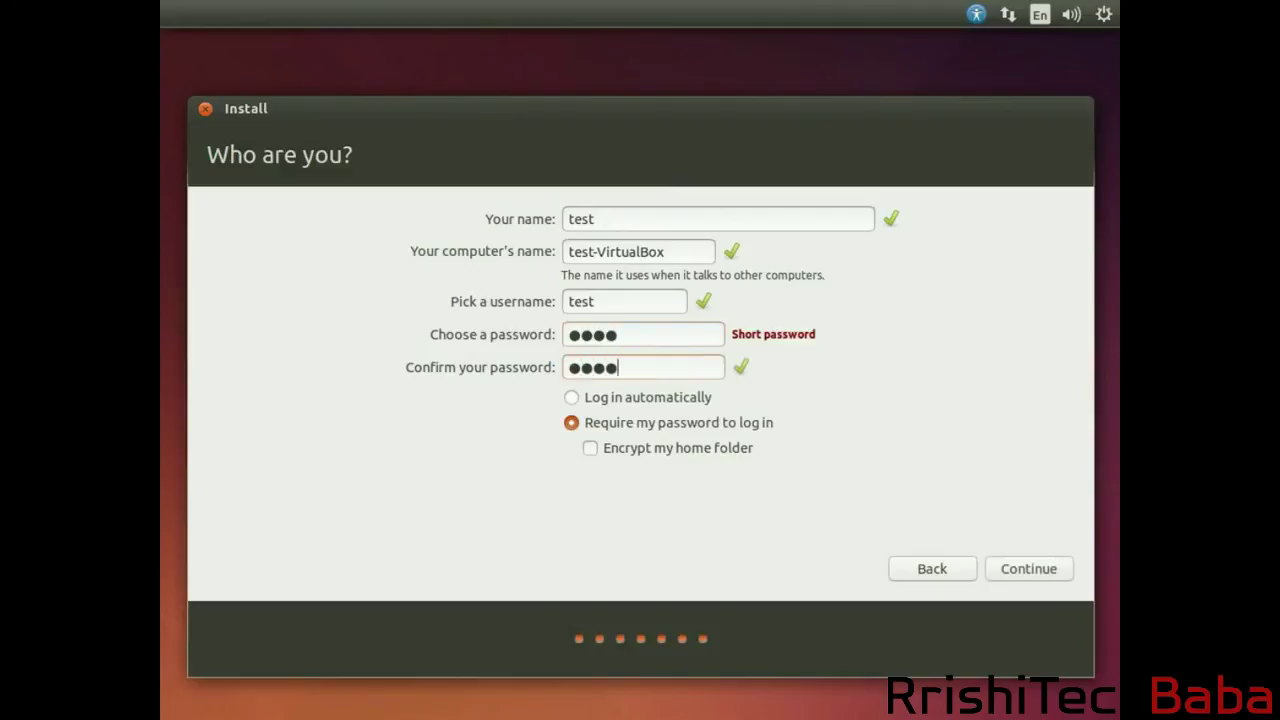
{"action": "left_click", "coordinate": [1012, 568]}
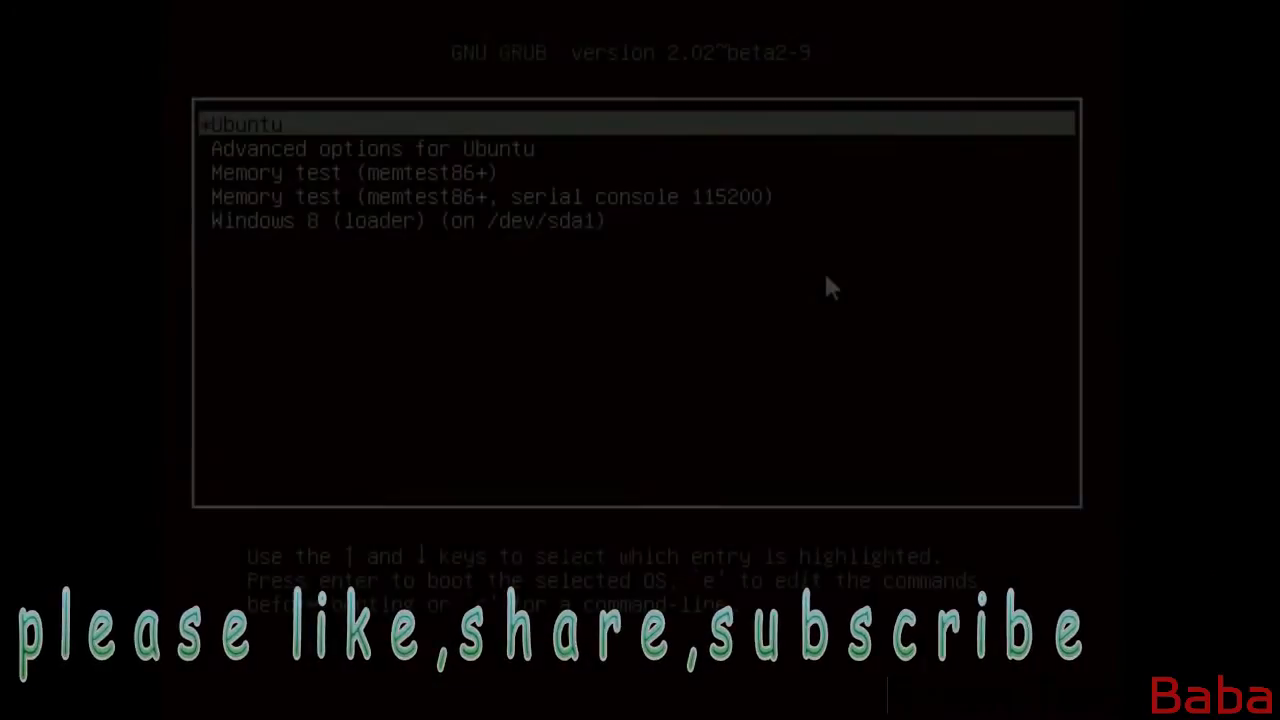
Capture VM input and step through the GRUB entries between Ubuntu and Windows 8 (loader), ending on Ubuntu.
{"action": "left_click", "coordinate": [823, 270]}
{"action": "left_click", "coordinate": [568, 541]}
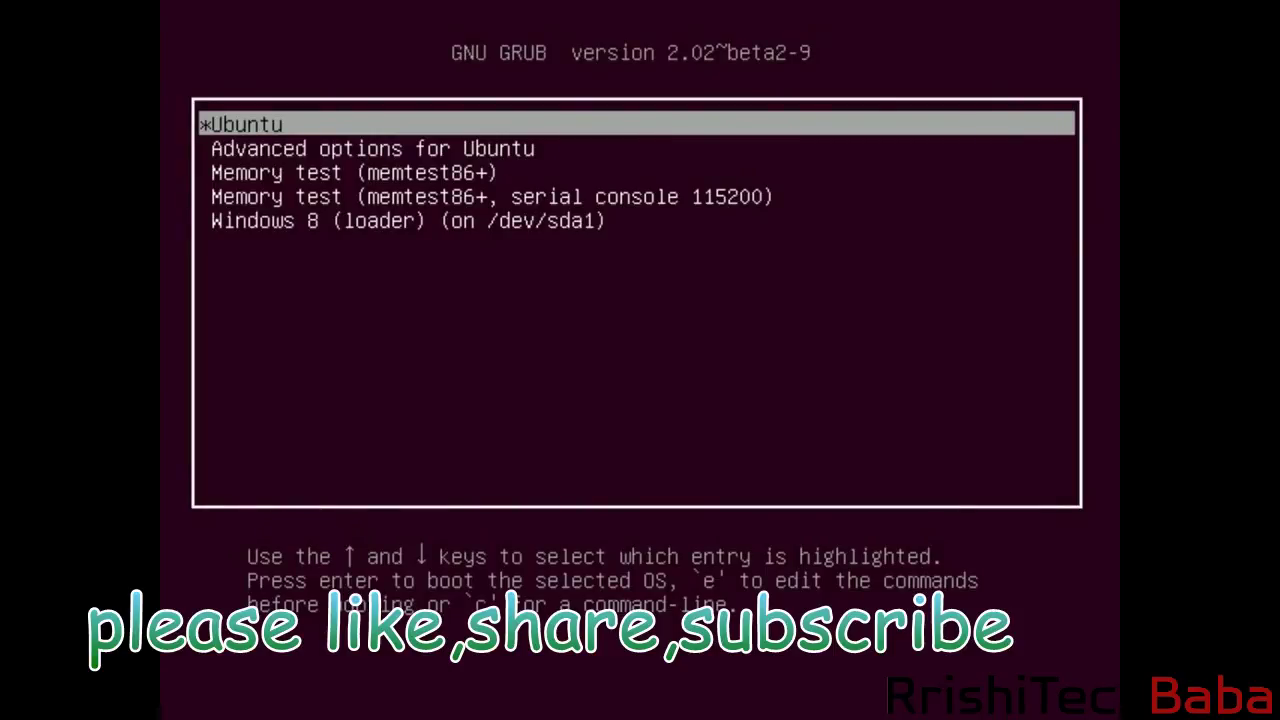
{"action": "key", "text": "Down"}
{"action": "key", "text": "Down"}
{"action": "key", "text": "Down"}
{"action": "key", "text": "Up"}
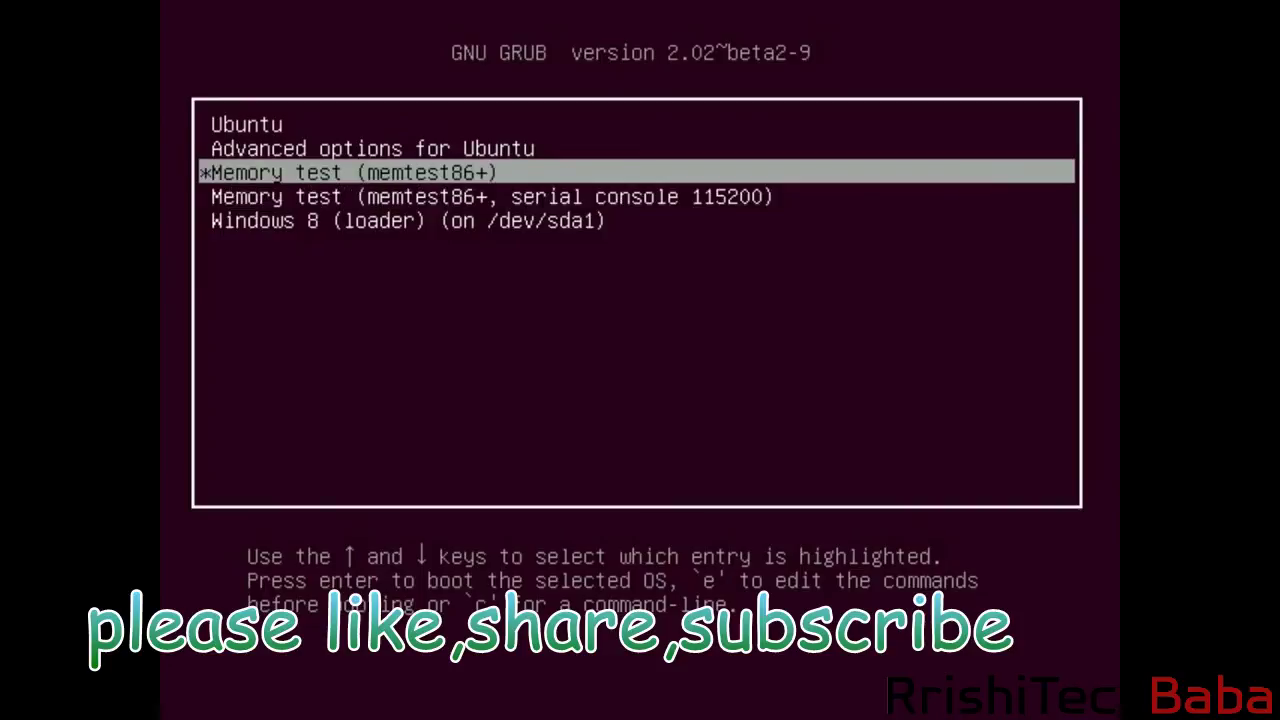
{"action": "key", "text": "Up"}
{"action": "key", "text": "Up"}
{"action": "key", "text": "Down"}
{"action": "key", "text": "Down"}
{"action": "key", "text": "Down"}
{"action": "key", "text": "Down"}
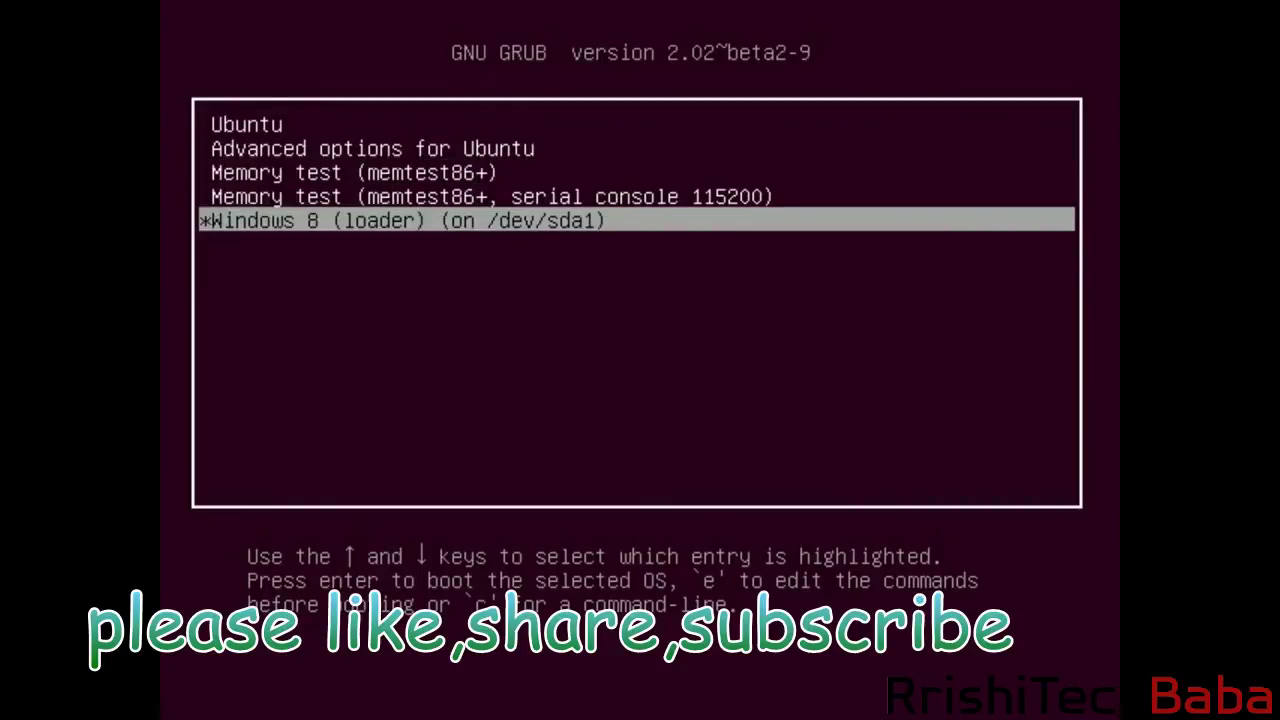
{"action": "key", "text": "Up"}
{"action": "key", "text": "Up"}
{"action": "key", "text": "Up"}
{"action": "key", "text": "Up"}
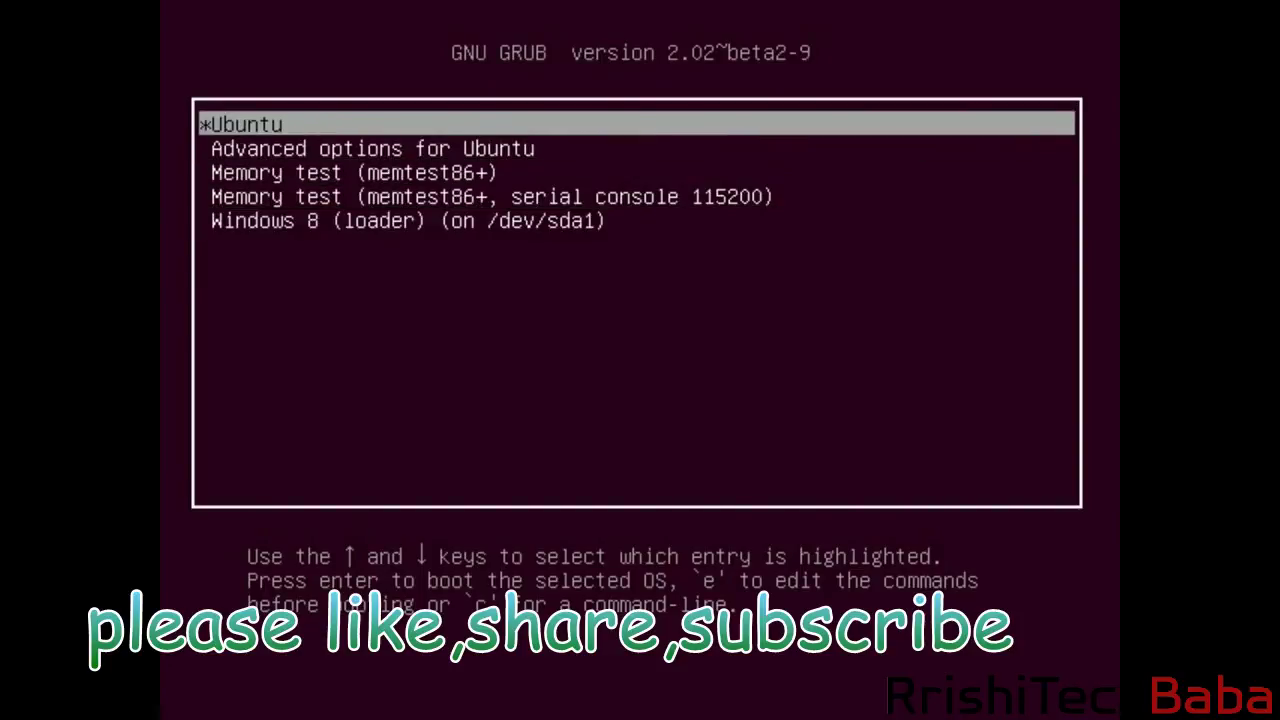
{"action": "key", "text": "Down"}
{"action": "key", "text": "Down"}
{"action": "key", "text": "Down"}
{"action": "key", "text": "Down"}
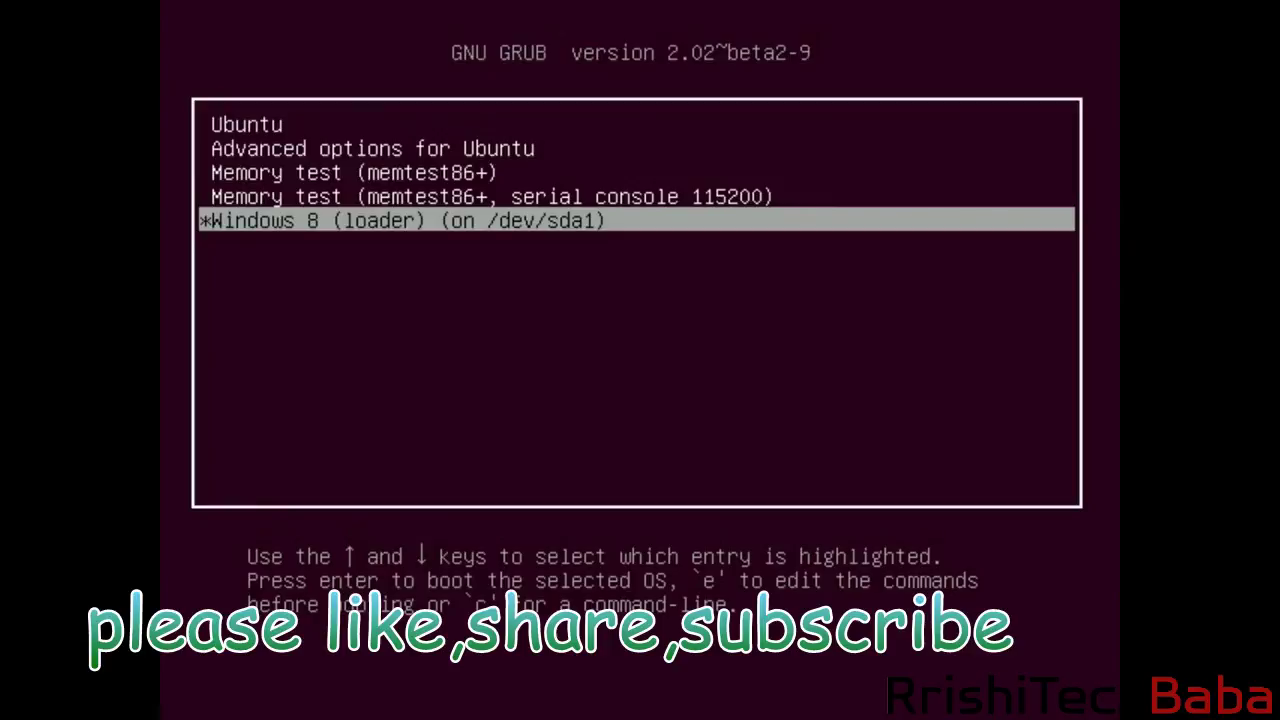
{"action": "key", "text": "Up"}
{"action": "key", "text": "Up"}
{"action": "key", "text": "Up"}
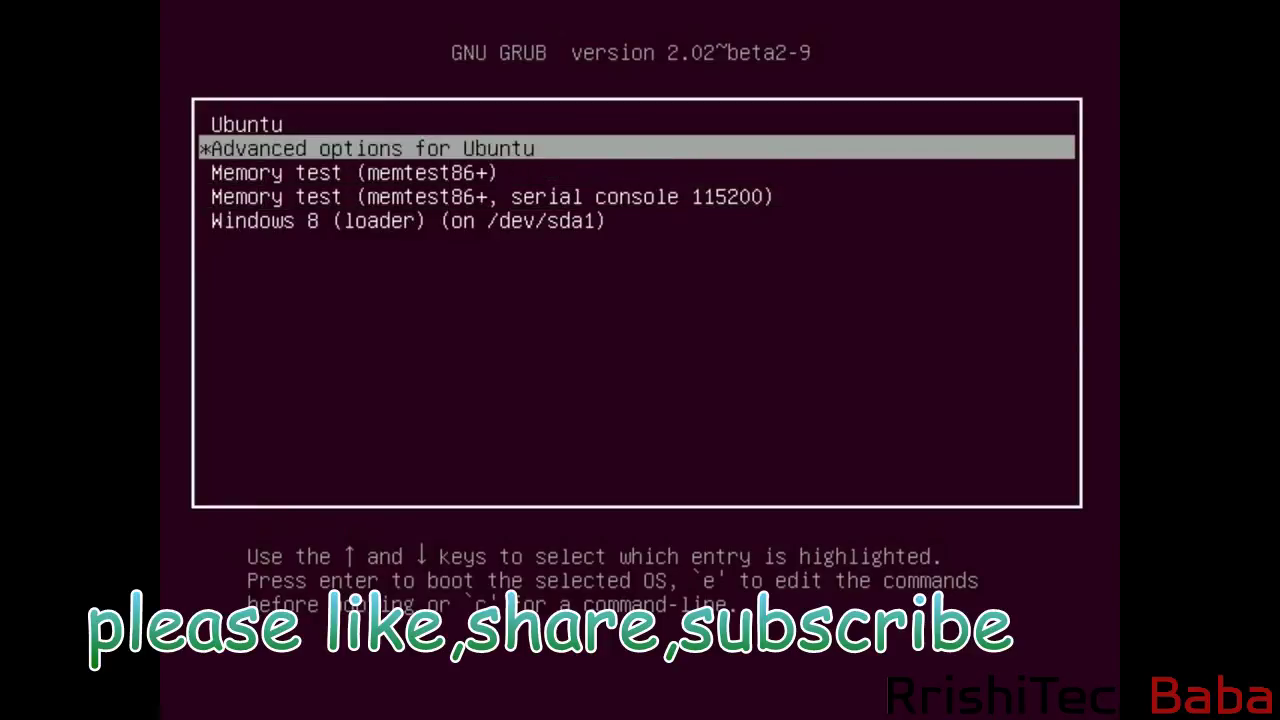
{"action": "key", "text": "Down"}
{"action": "key", "text": "Down"}
{"action": "key", "text": "Down"}
{"action": "key", "text": "Up"}
{"action": "key", "text": "Up"}
{"action": "key", "text": "Up"}
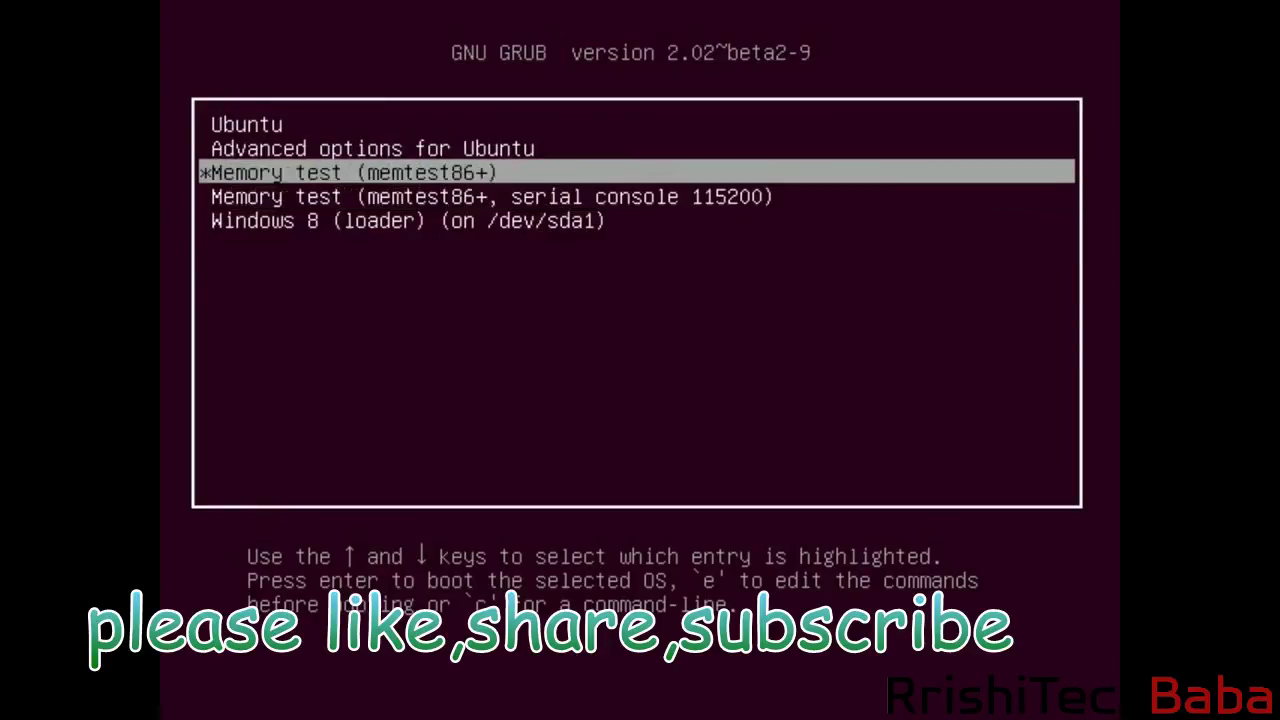
{"action": "key", "text": "Down"}
{"action": "key", "text": "Down"}
{"action": "key", "text": "Down"}
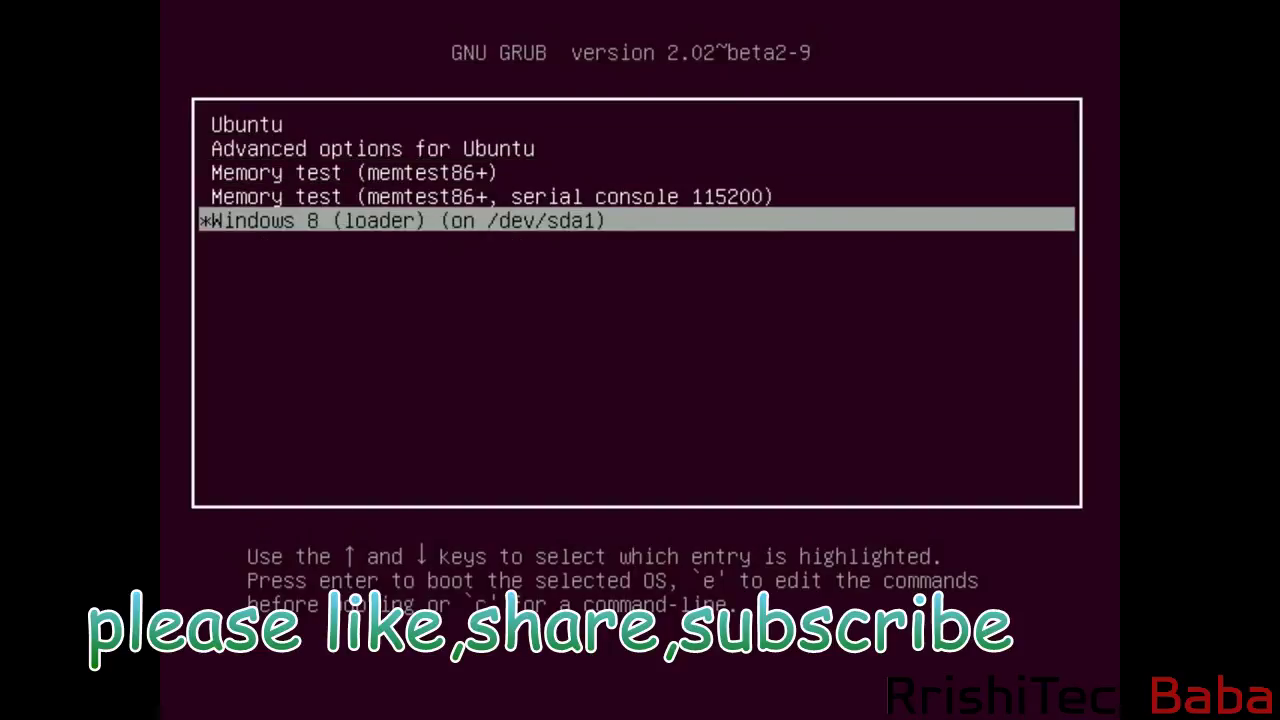
{"action": "key", "text": "Up"}
{"action": "key", "text": "Up"}
{"action": "key", "text": "Up"}
{"action": "key", "text": "Up"}
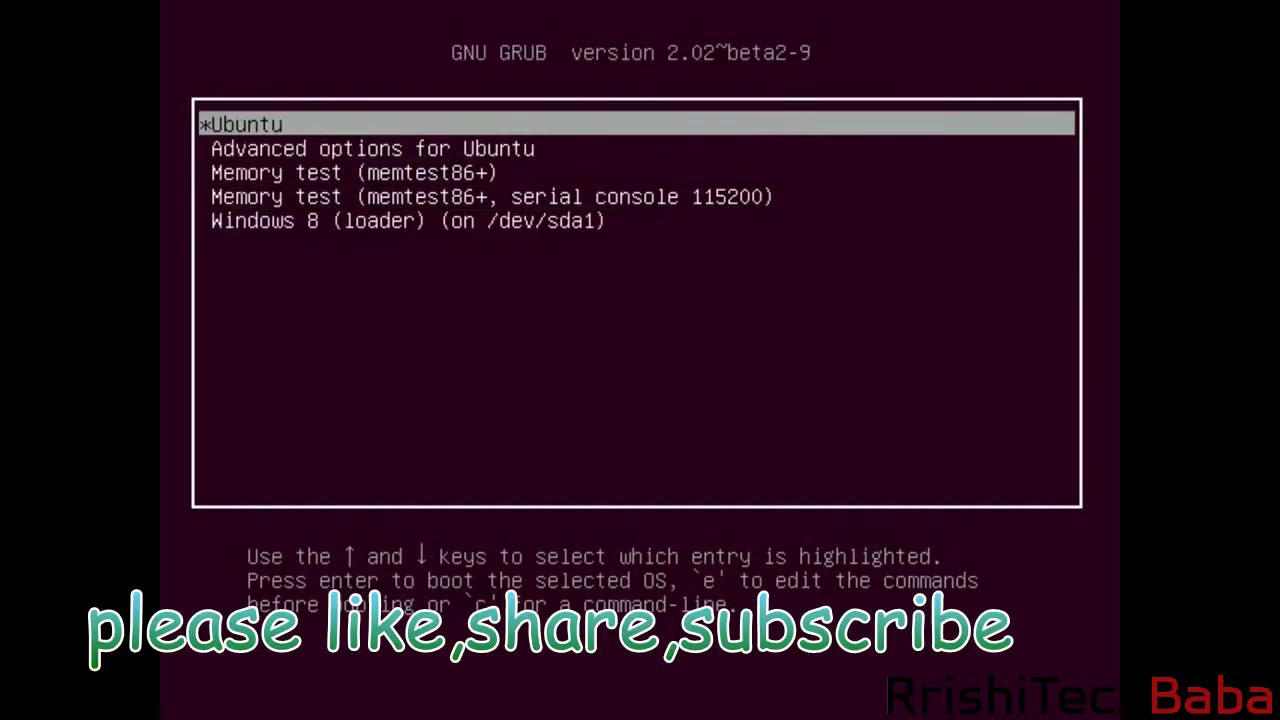